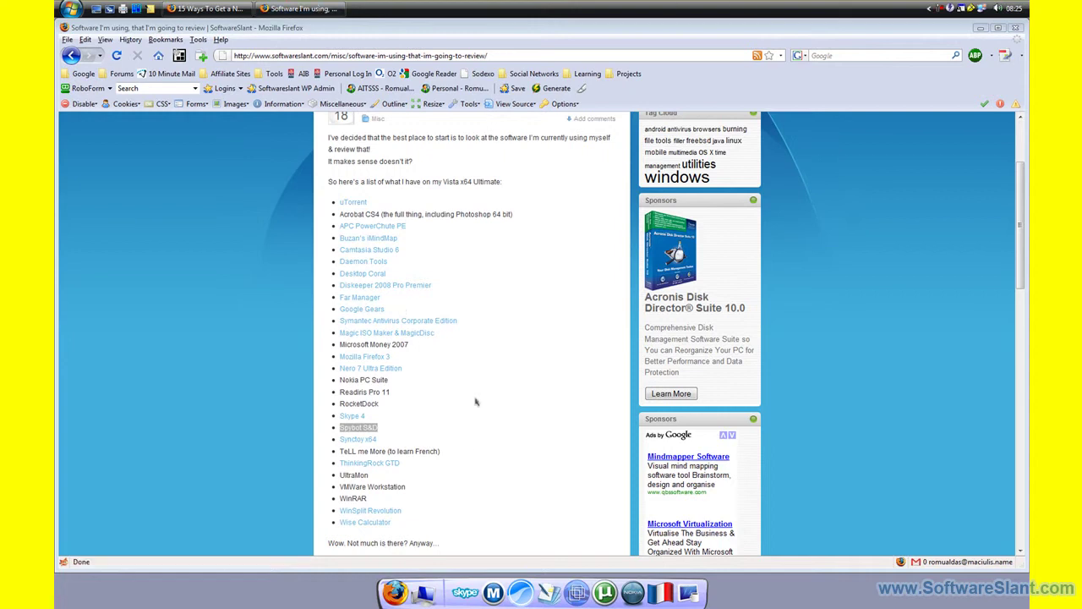
# Highlight Spybot S&D in the web page's software list, and minimize the browser to reach the desktop.
pyautogui.moveTo(1021, 245); pyautogui.dragTo(1021, 279)
pyautogui.moveTo(394, 311); pyautogui.dragTo(337, 305)
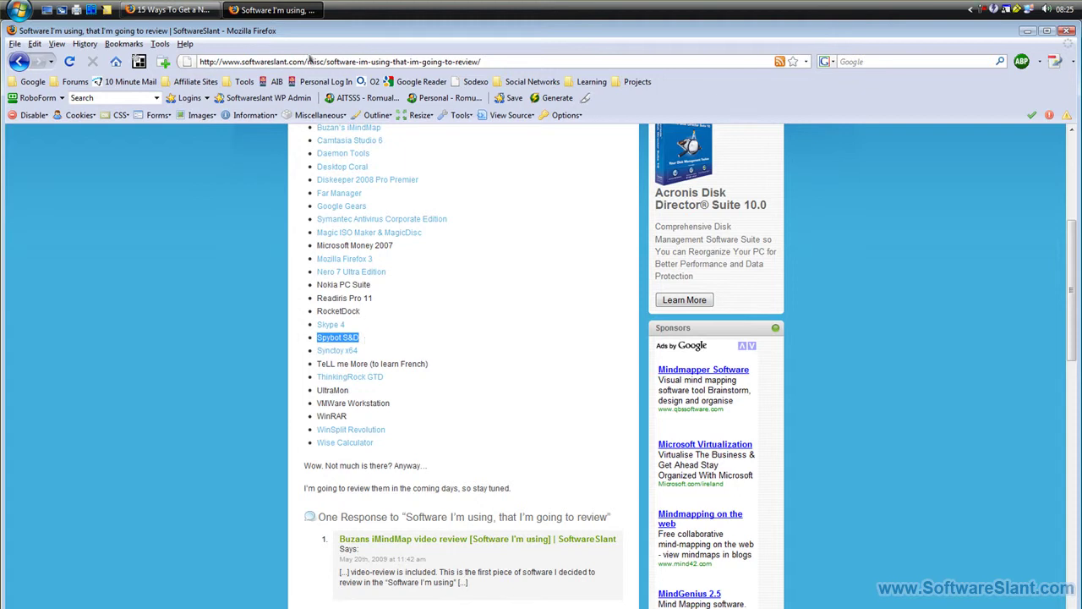
pyautogui.click(296, 8)
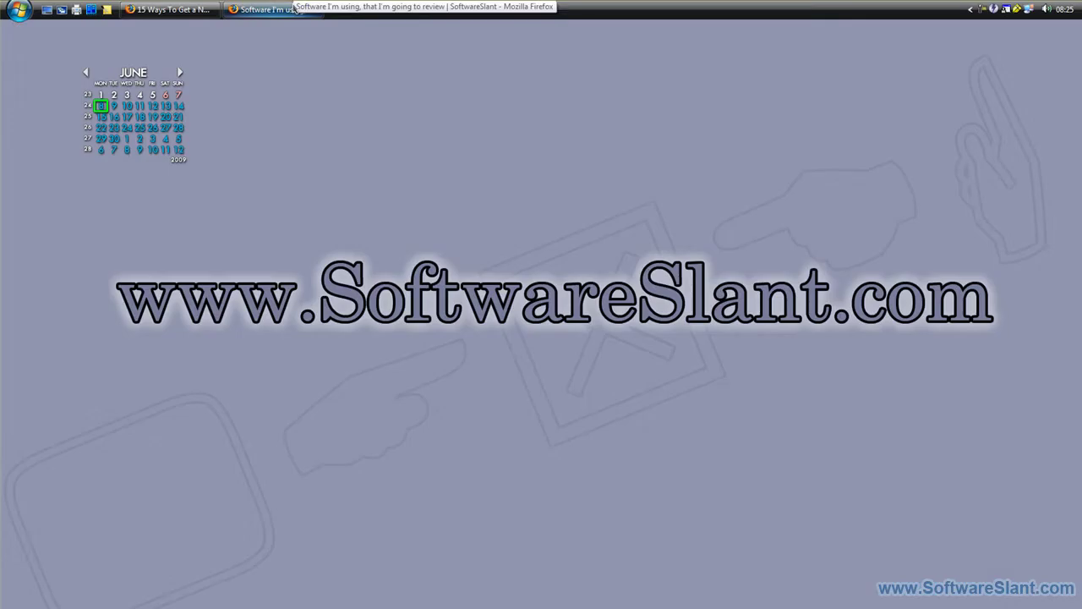
# Launch Spybot - Search & Destroy from its resident program, dismiss the update reminder and reposition the main window.
pyautogui.click(969, 10)
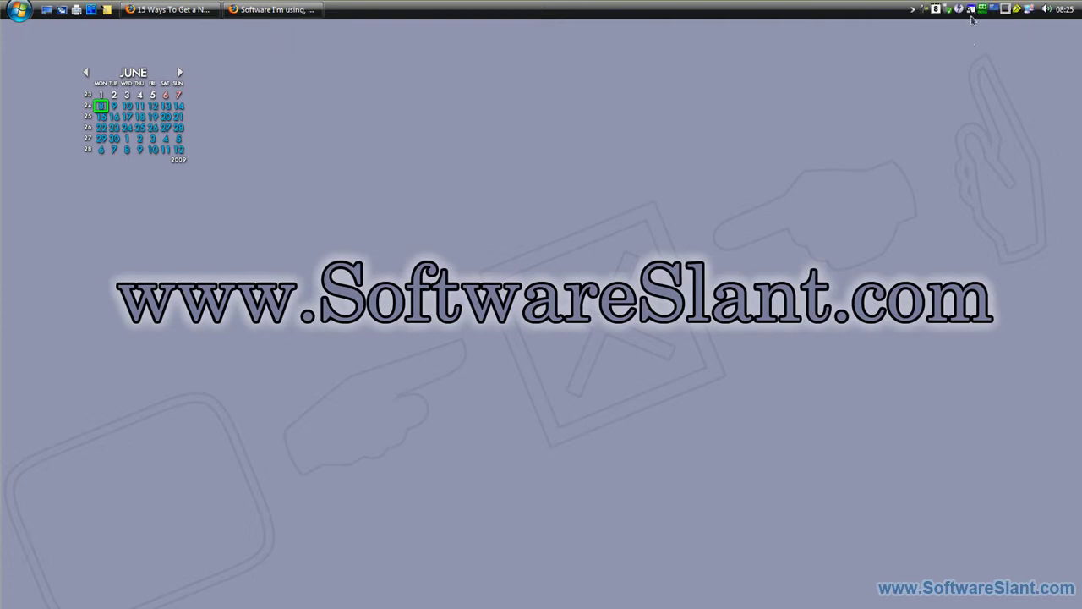
pyautogui.rightClick(972, 10)
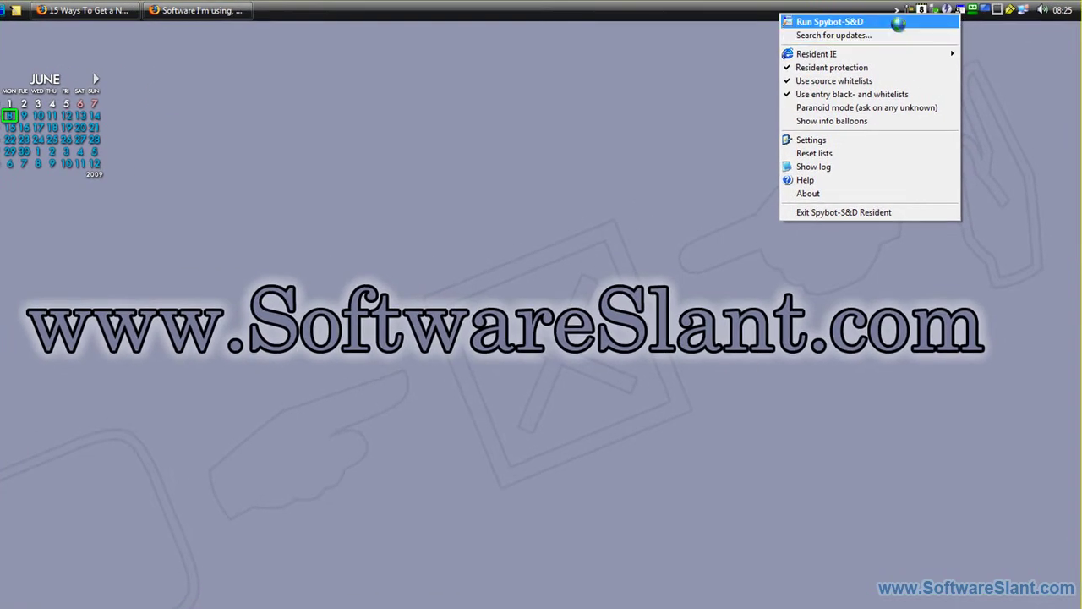
pyautogui.click(898, 22)
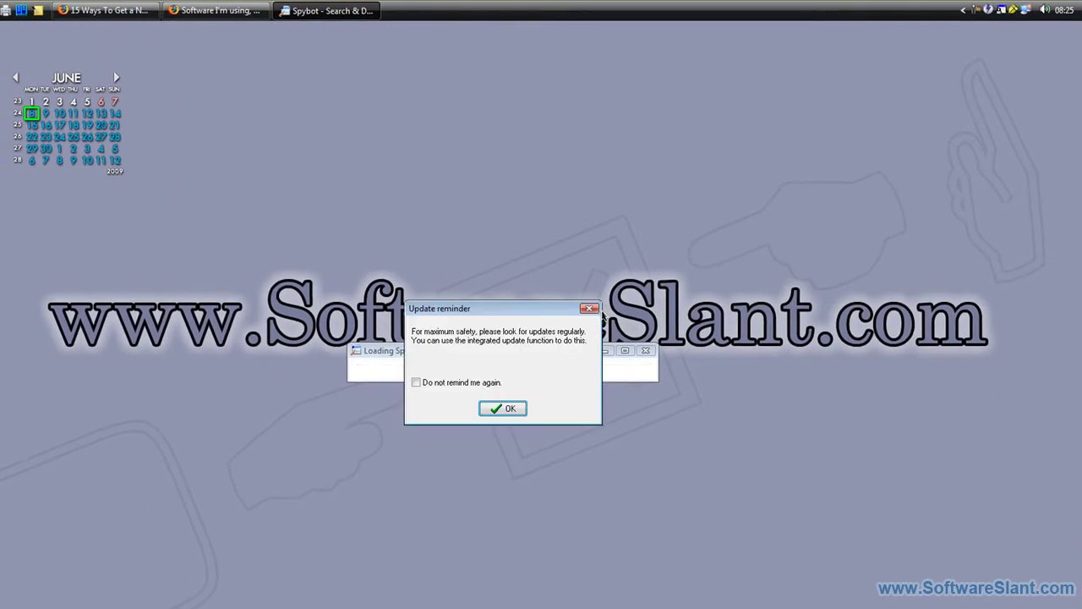
pyautogui.moveTo(500, 314); pyautogui.dragTo(492, 286)
pyautogui.click(498, 383)
pyautogui.moveTo(596, 38); pyautogui.dragTo(329, 52)
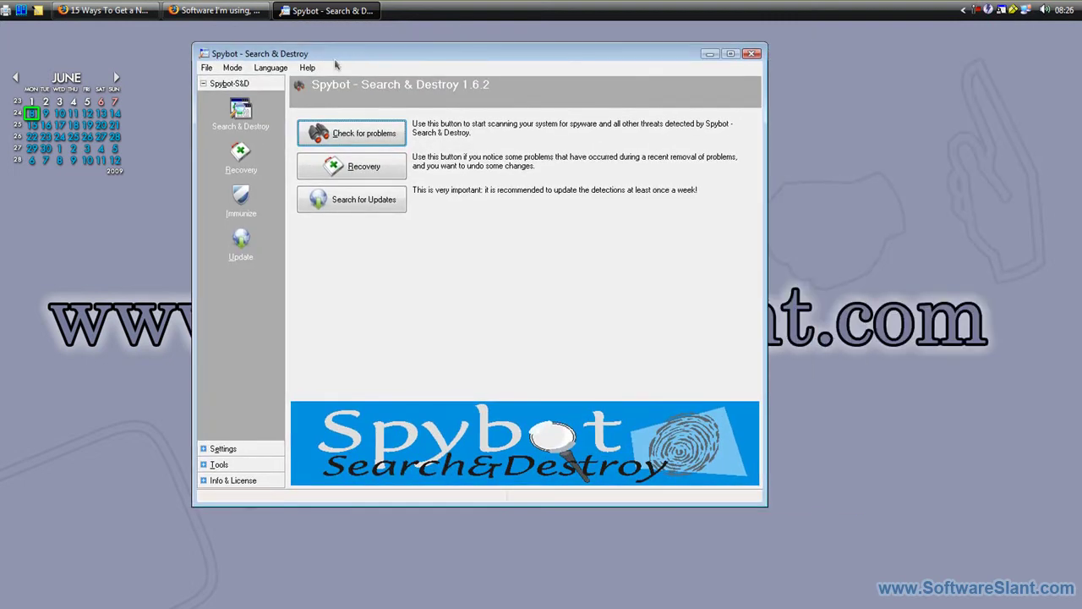
# Search for Spybot updates and close the updater's message.
pyautogui.moveTo(347, 54); pyautogui.dragTo(347, 93)
pyautogui.click(353, 248)
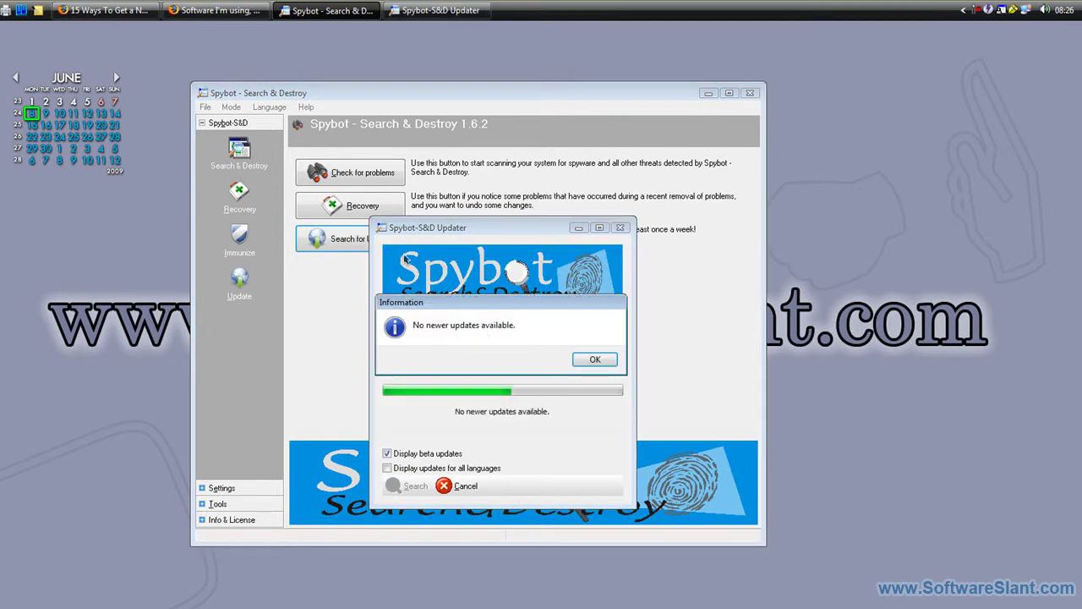
pyautogui.click(592, 361)
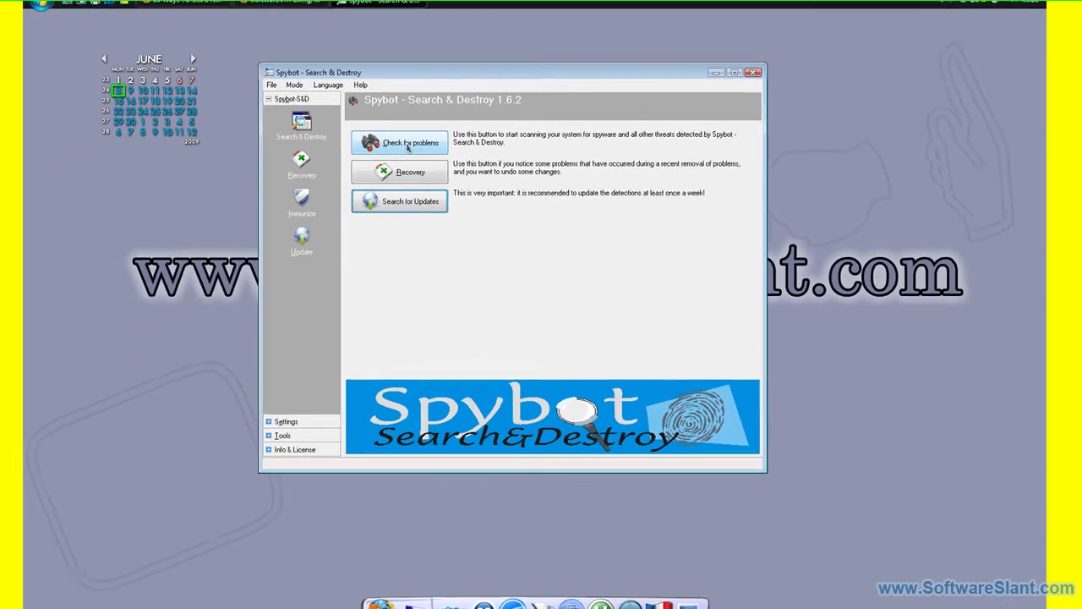
# Start checking the system for problems, decline the temporary file cleanup, and enlarge the Spybot window.
pyautogui.click(359, 175)
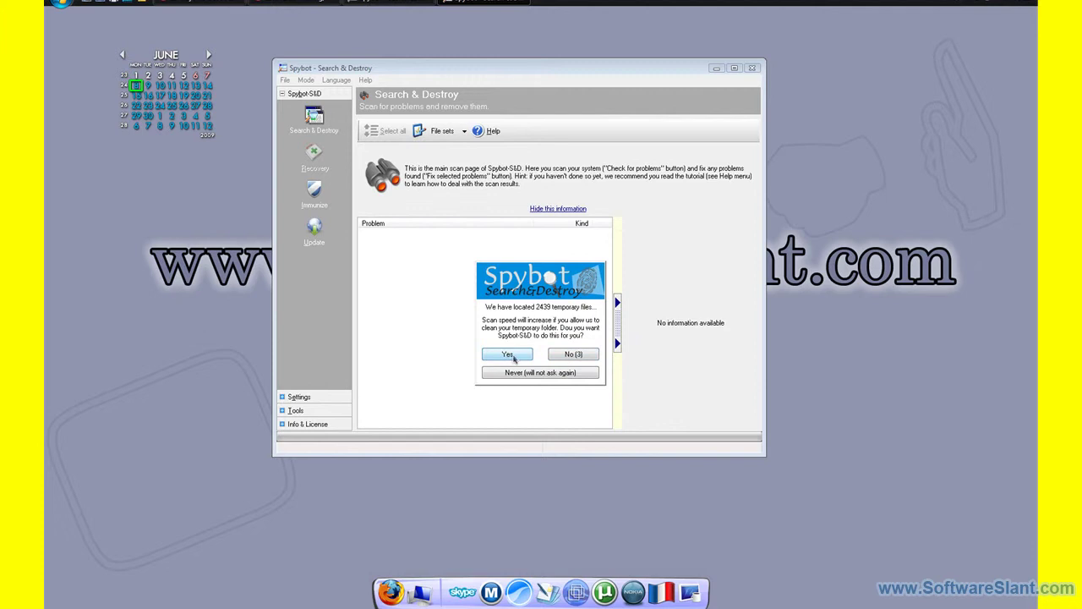
pyautogui.click(580, 356)
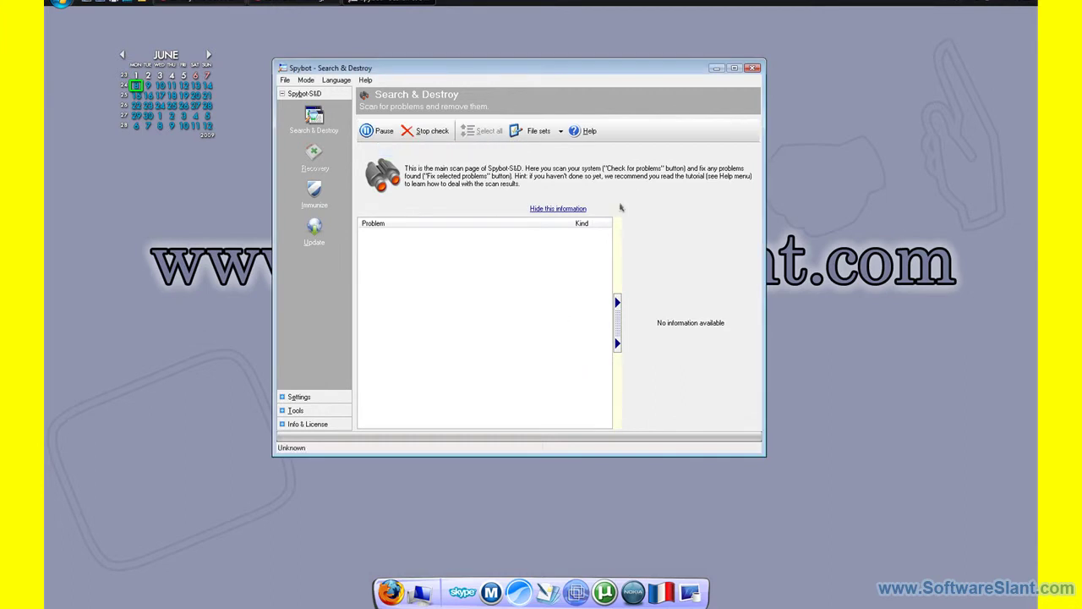
pyautogui.moveTo(576, 69); pyautogui.dragTo(529, 29)
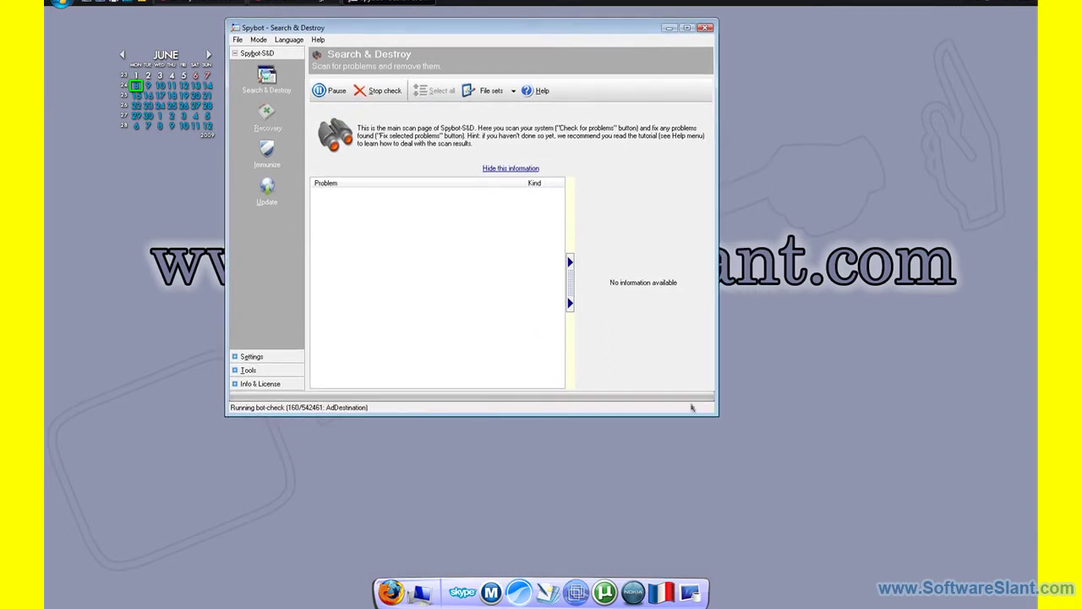
pyautogui.moveTo(715, 414); pyautogui.dragTo(833, 511)
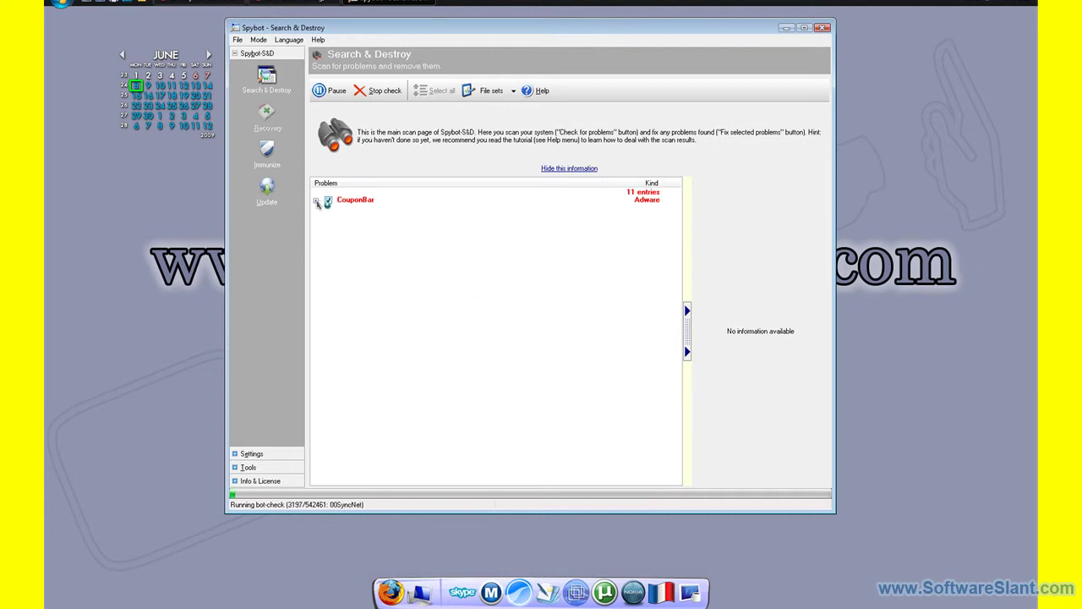
# Expand the CouponBar problem to review its registry entries and threat description, and collapse it again.
pyautogui.click(317, 201)
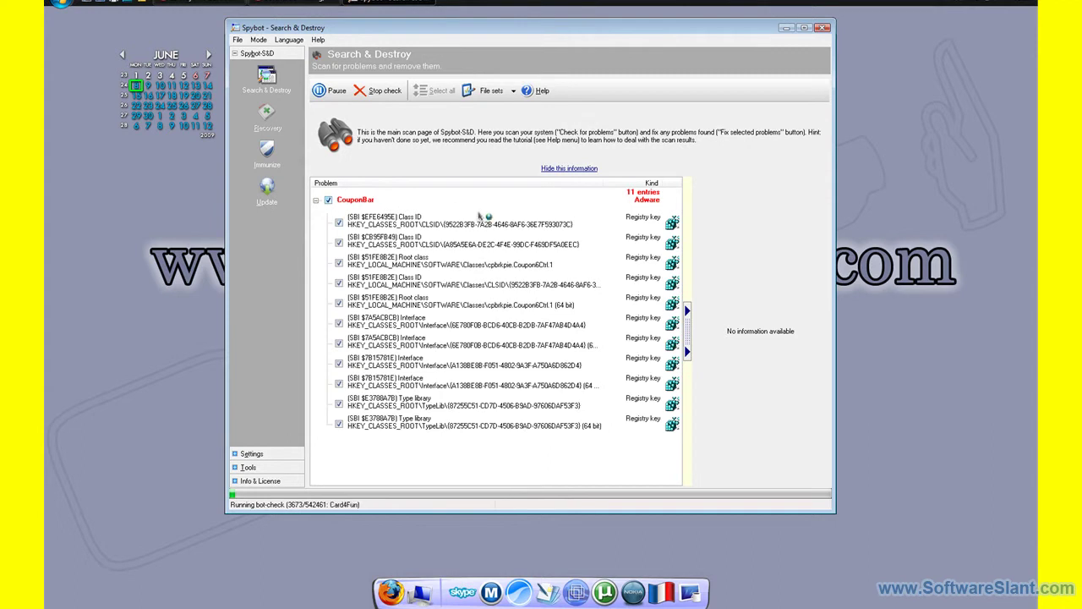
pyautogui.click(375, 201)
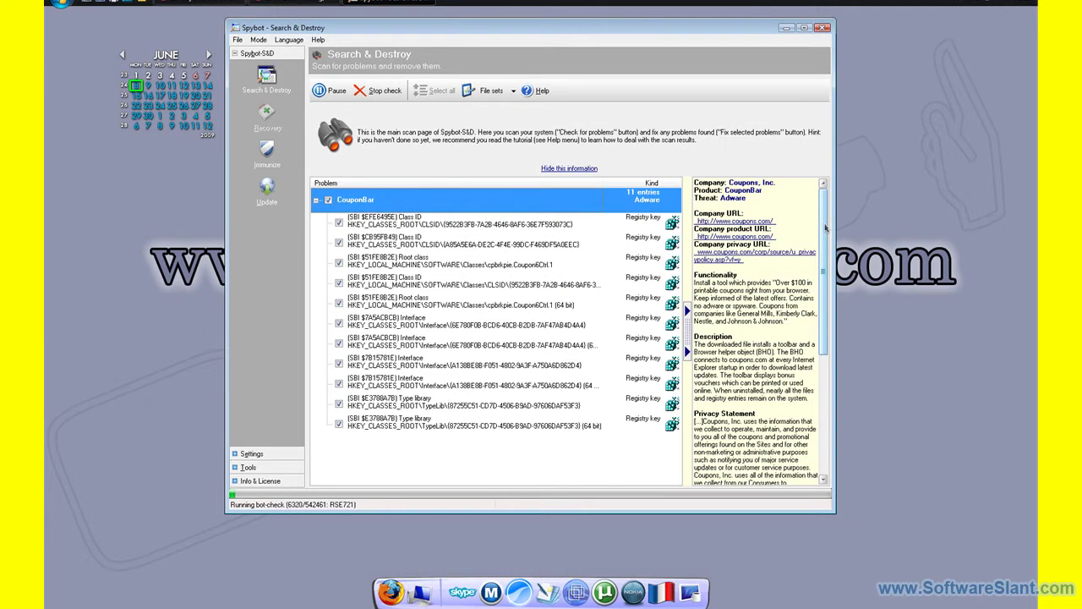
pyautogui.moveTo(826, 221); pyautogui.dragTo(546, 207)
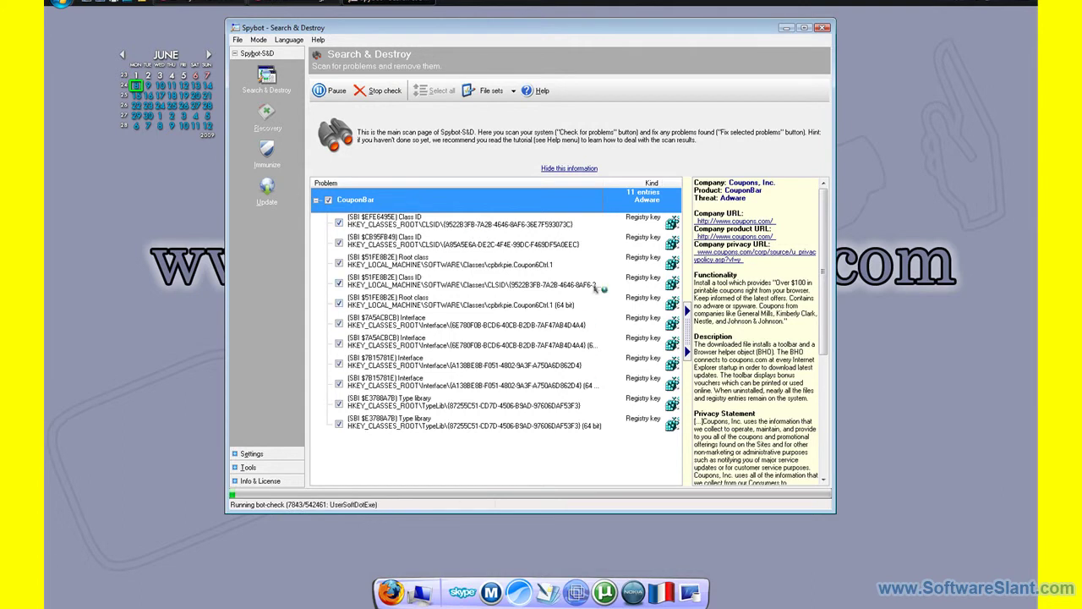
pyautogui.click(315, 201)
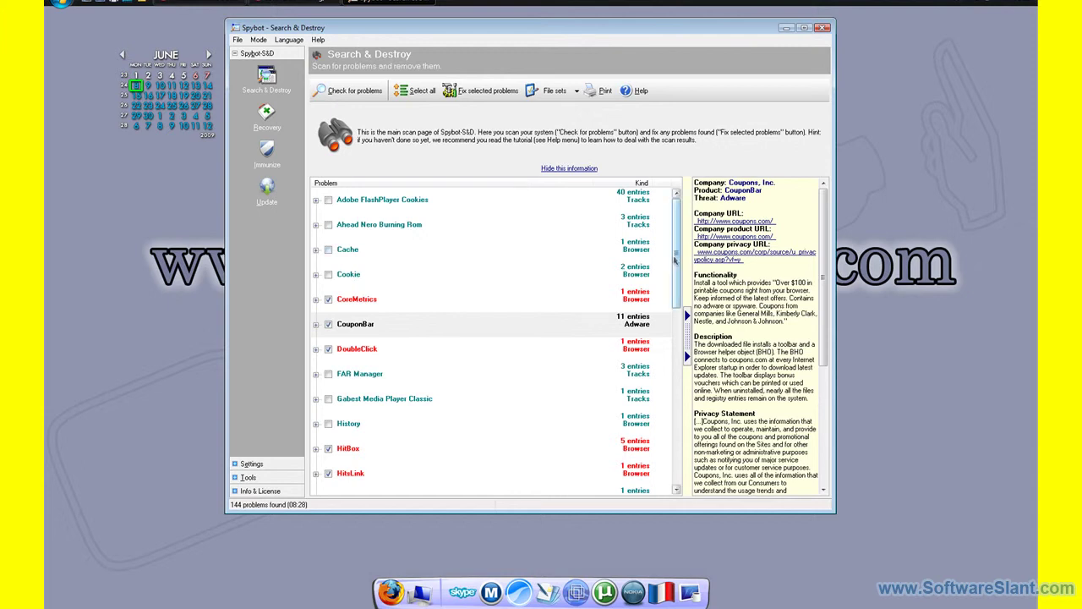
# Browse the full list of scan results and inspect the entries under Tradedoubler and WebTrends live.
pyautogui.click(675, 220)
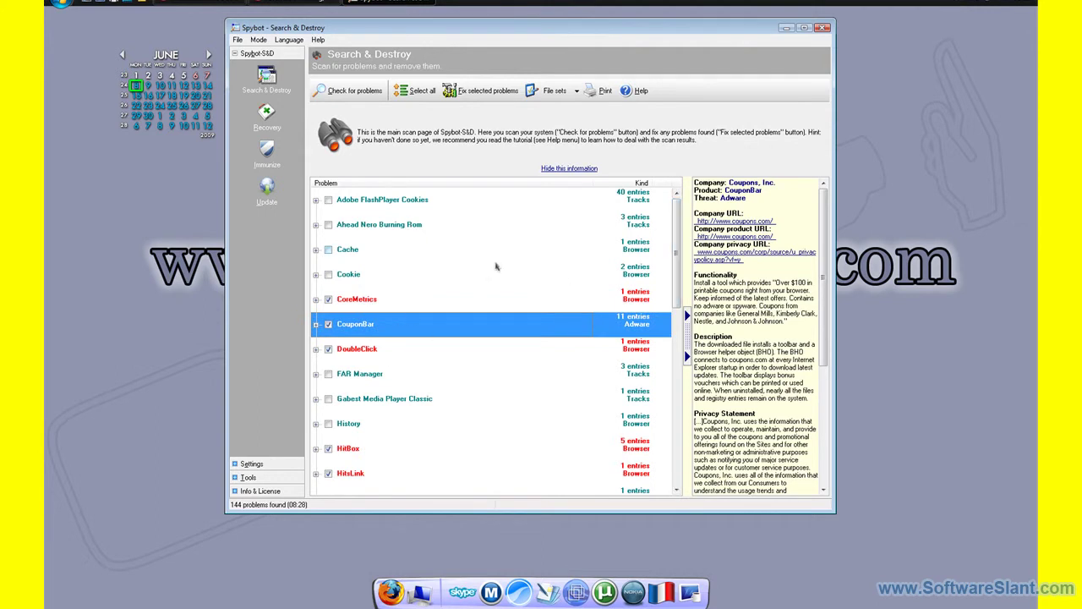
pyautogui.scroll(-5, 499, 263)
pyautogui.scroll(-1, 496, 267)
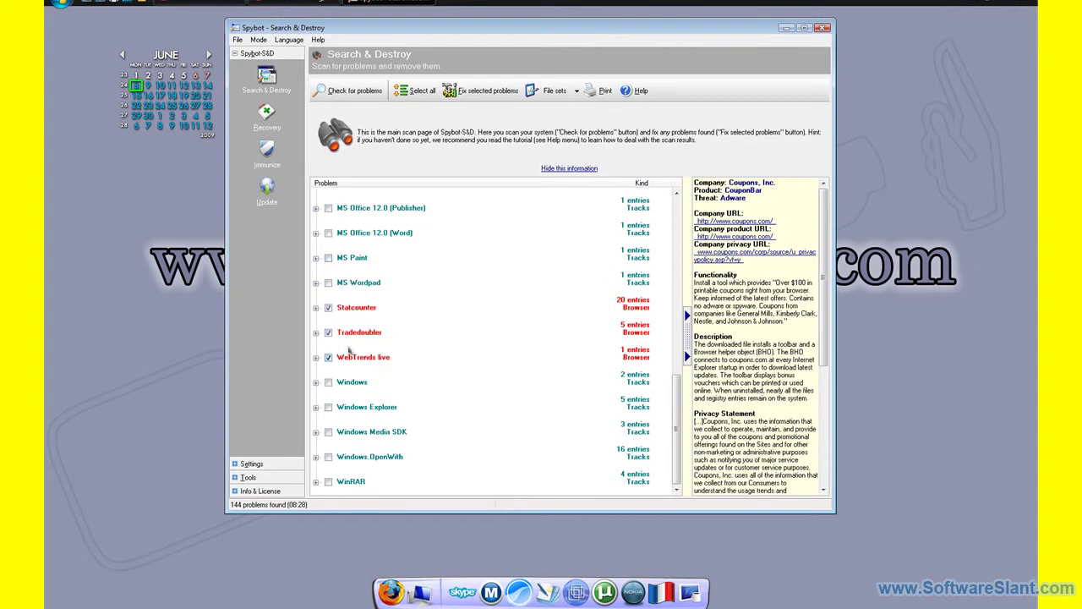
pyautogui.click(315, 334)
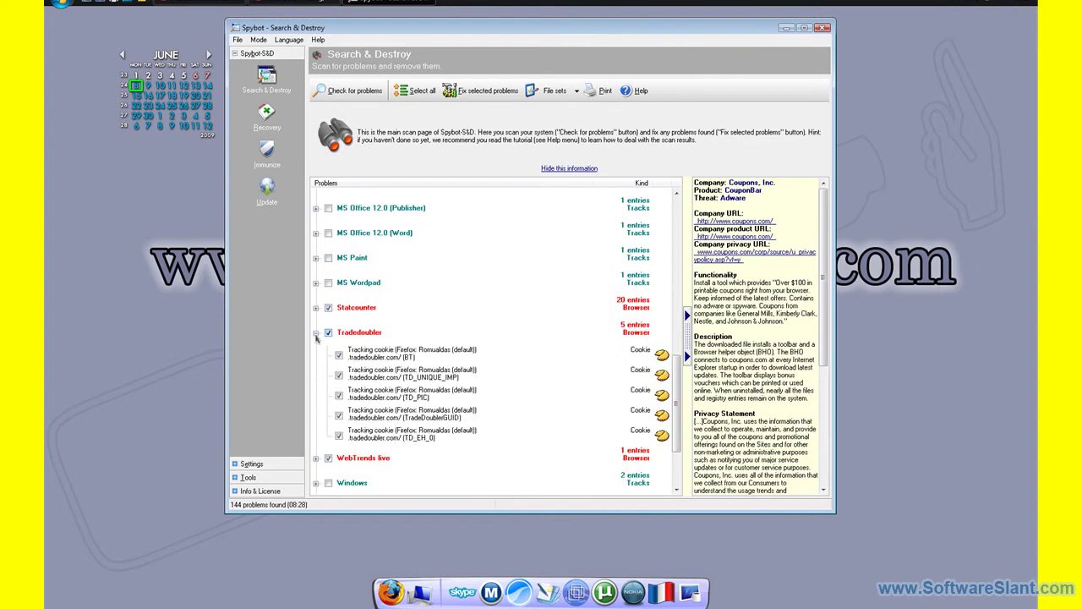
pyautogui.click(316, 333)
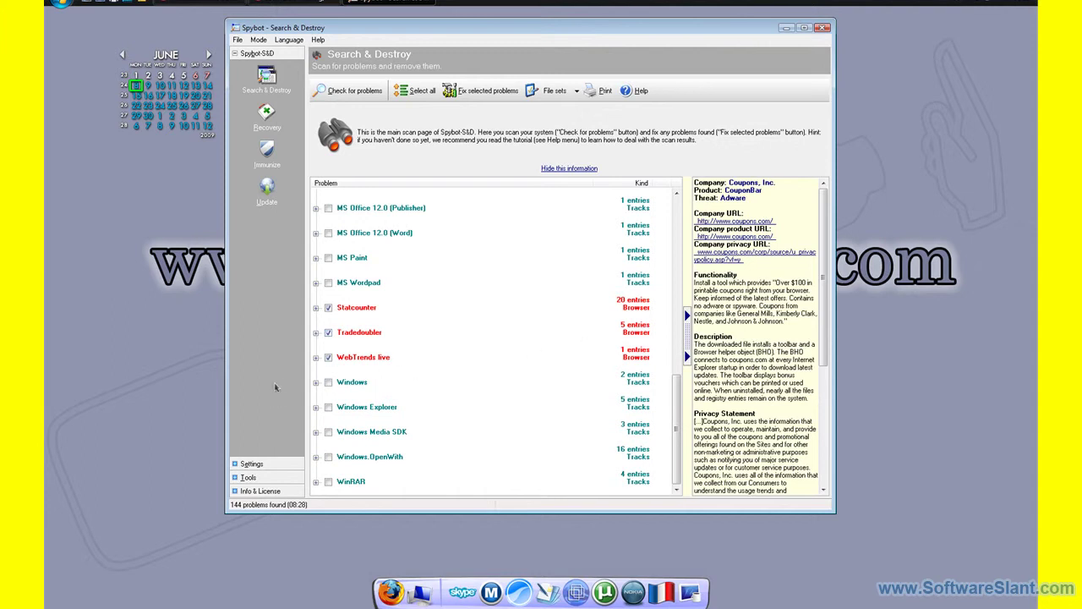
pyautogui.click(316, 358)
pyautogui.click(316, 358)
pyautogui.scroll(10, 592, 355)
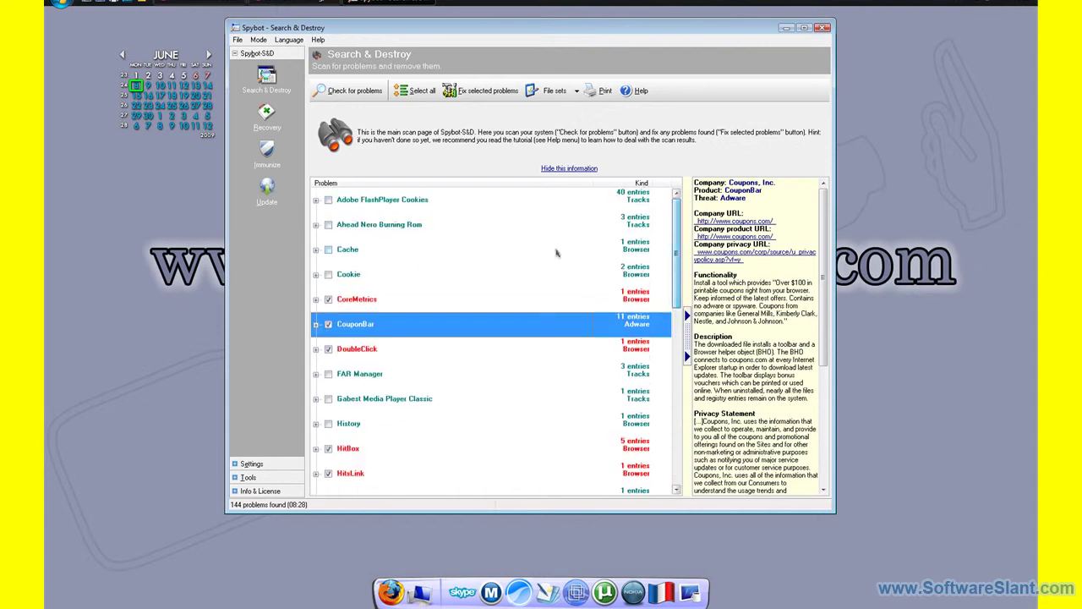
# Review the details of the CoreMetrics, Cookie and Ahead Nero Burning Rom results.
pyautogui.click(411, 277)
pyautogui.click(411, 291)
pyautogui.click(393, 279)
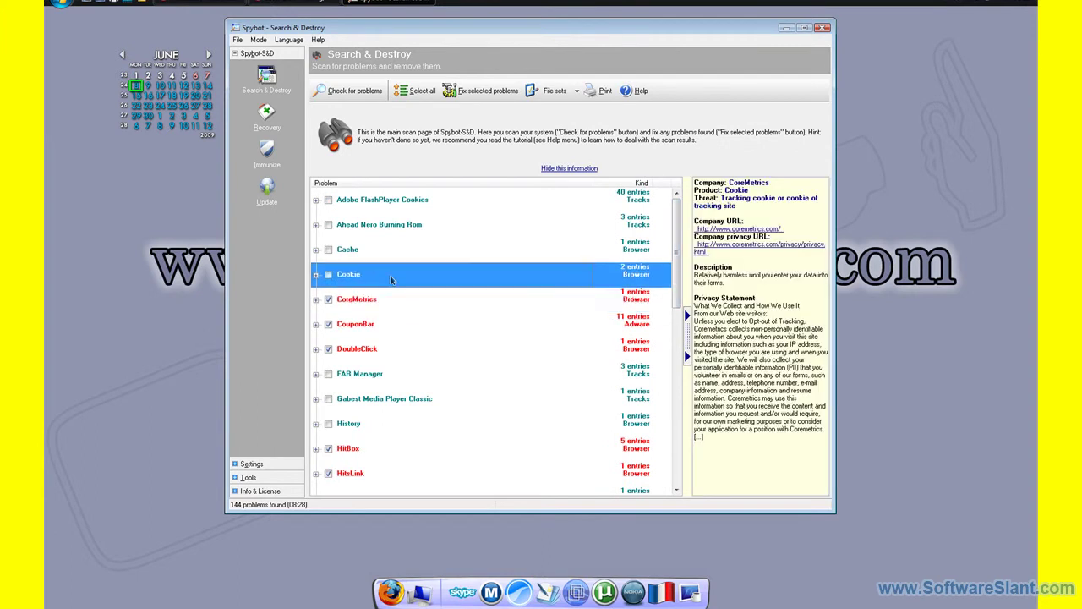
pyautogui.click(315, 280)
pyautogui.click(315, 276)
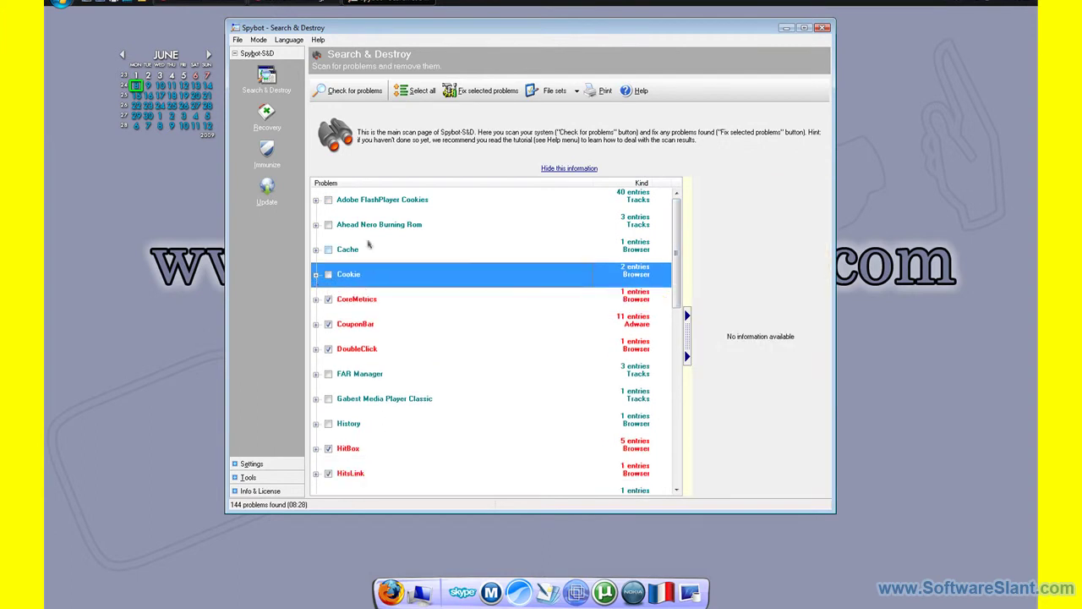
pyautogui.click(373, 233)
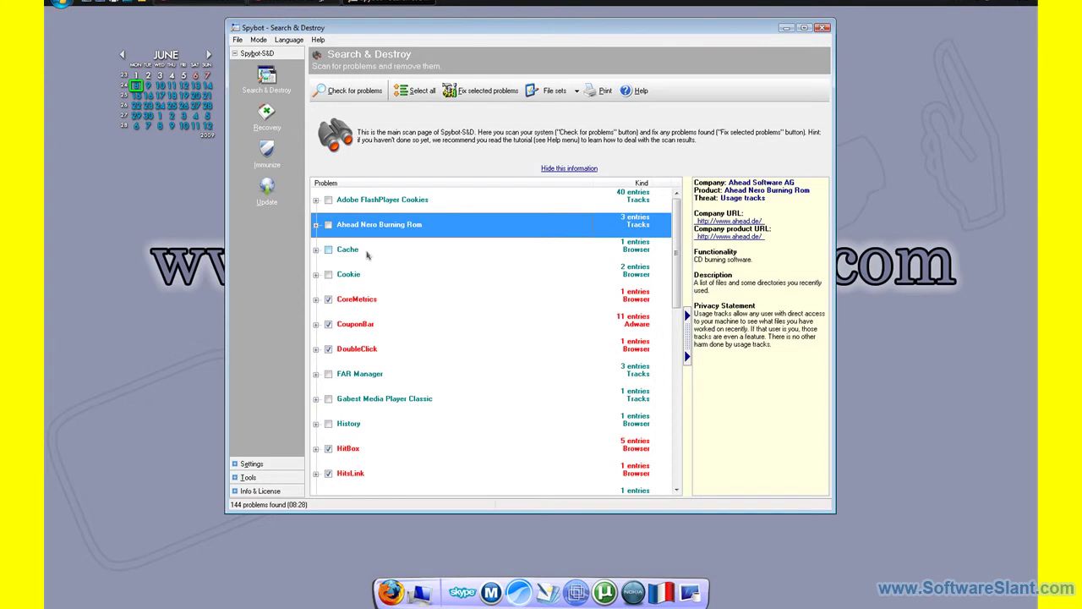
# Read the threat information for the flagged CoreMetrics, CouponBar, DoubleClick, HitBox, HitsLink and MediaPlex results.
pyautogui.click(403, 300)
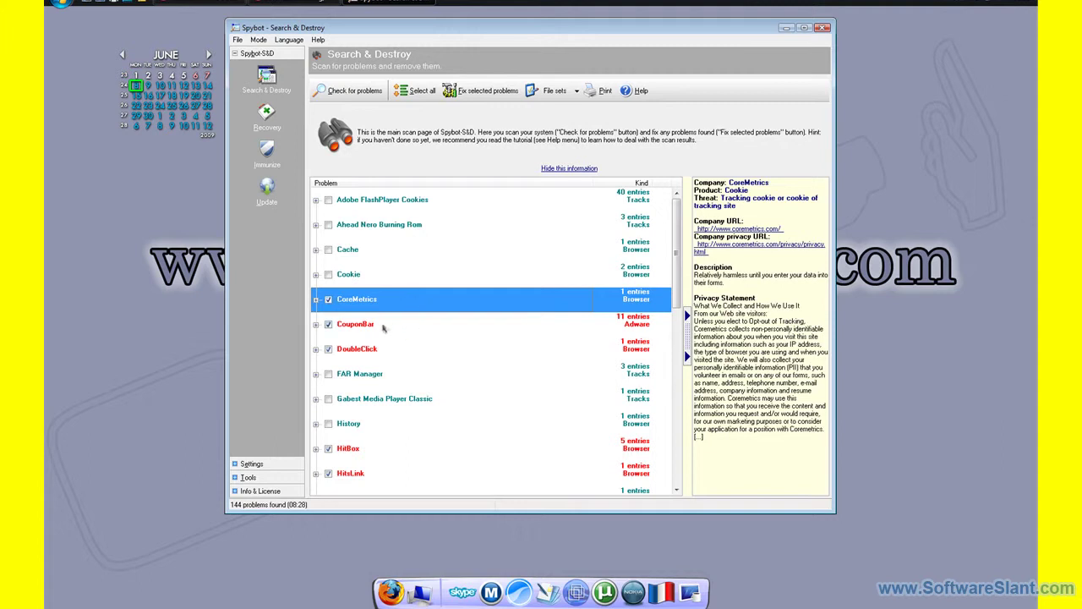
pyautogui.click(394, 328)
pyautogui.click(387, 354)
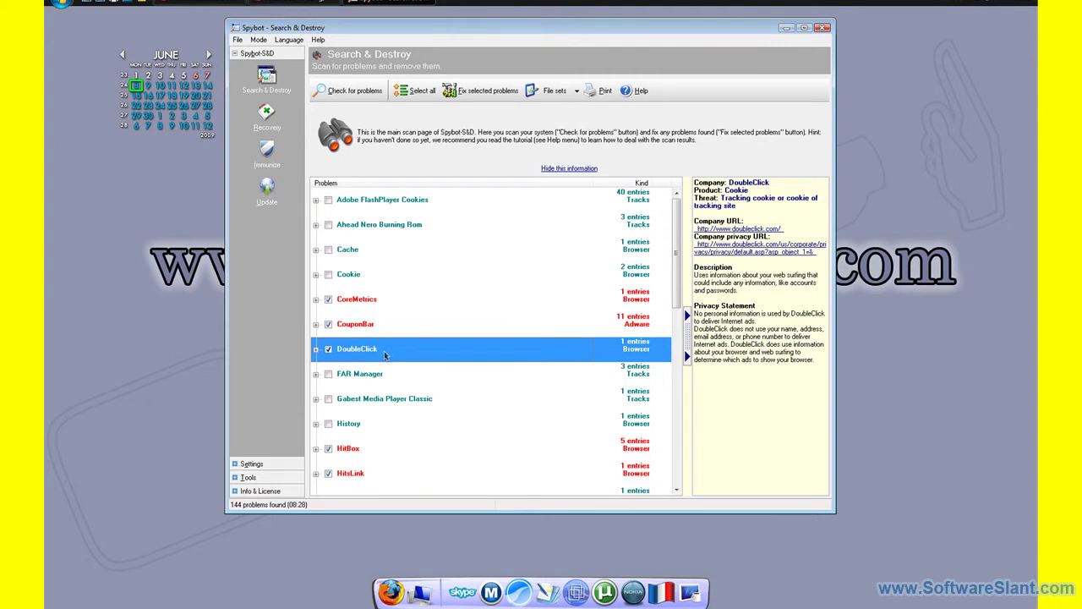
pyautogui.scroll(-3, 384, 354)
pyautogui.click(372, 250)
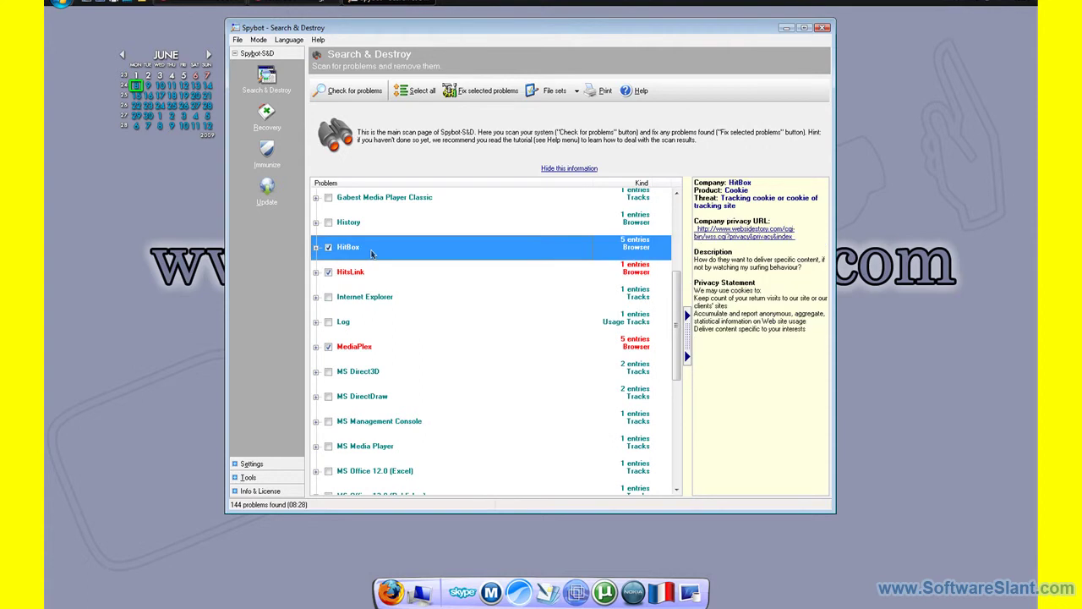
pyautogui.click(370, 275)
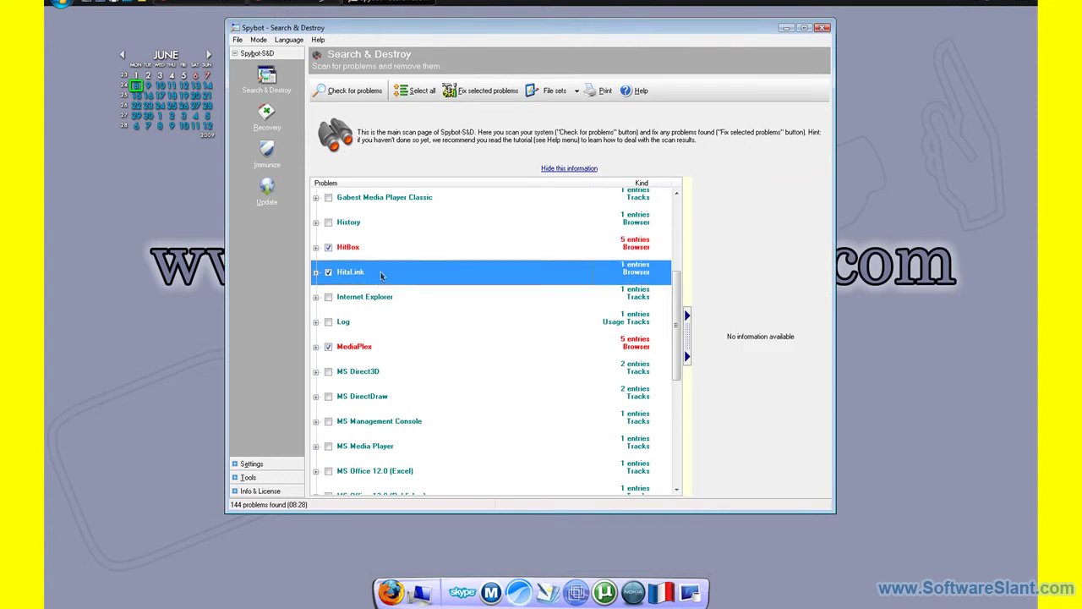
pyautogui.click(378, 347)
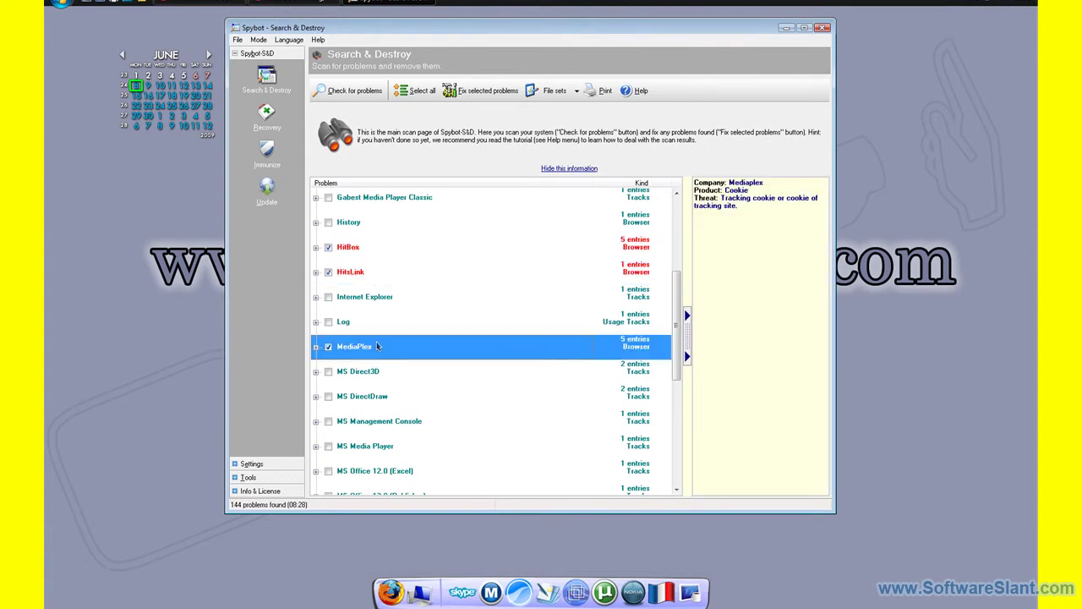
pyautogui.scroll(3, 378, 347)
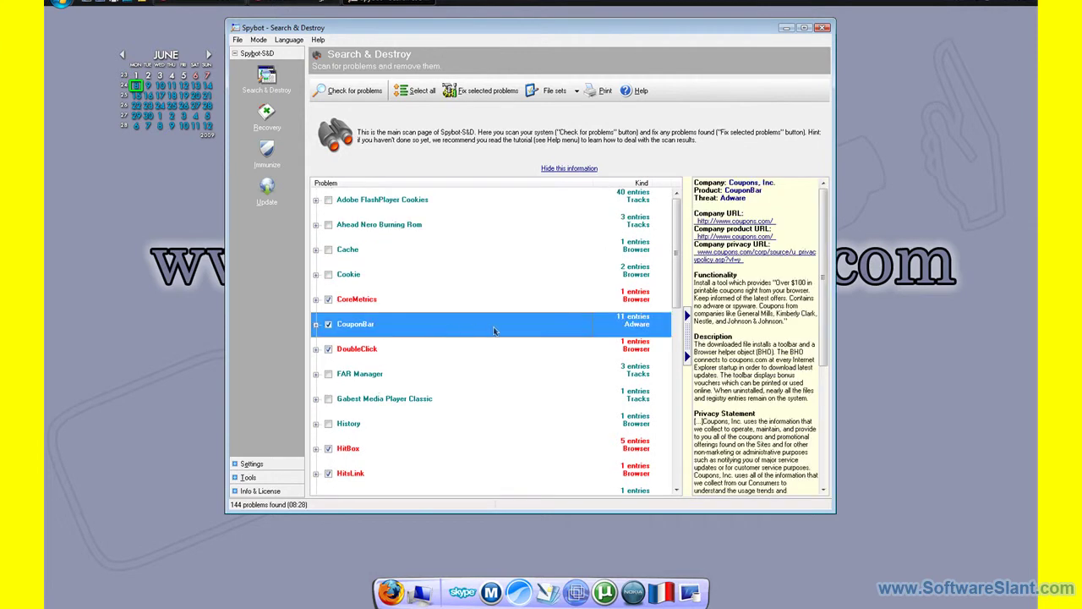
# Exclude Tradedoubler from the problems selected for fixing.
pyautogui.moveTo(676, 255); pyautogui.dragTo(677, 276)
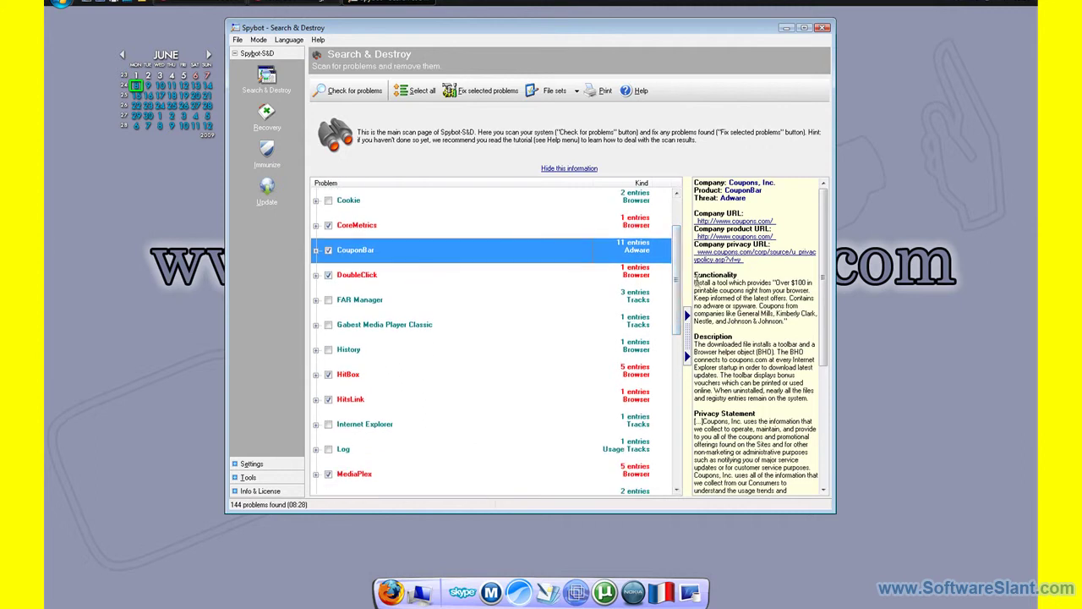
pyautogui.moveTo(676, 286); pyautogui.dragTo(672, 415)
pyautogui.click(342, 360)
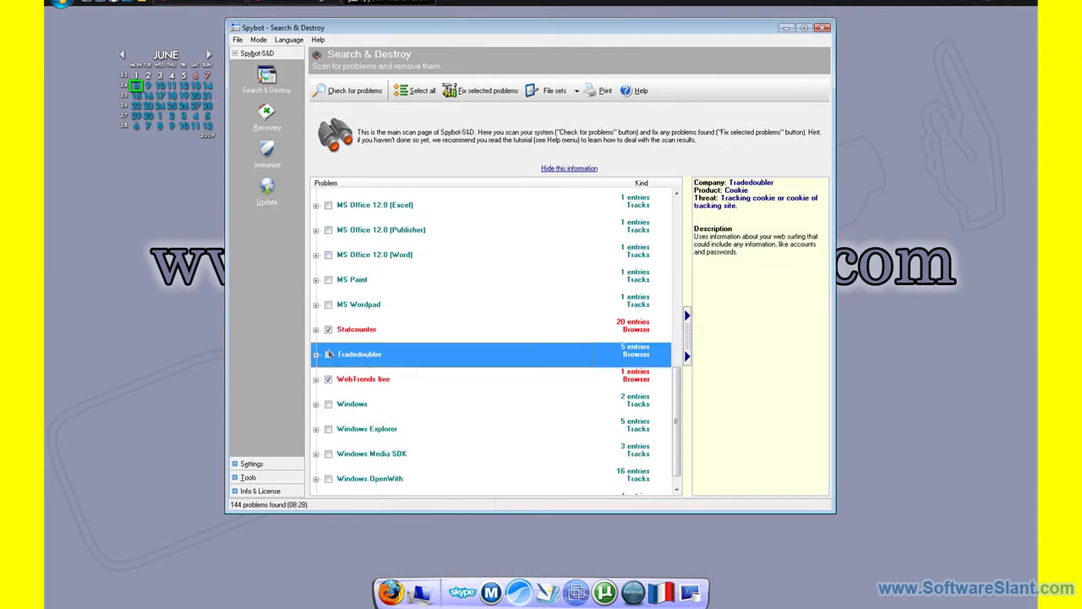
# Review the information for WebTrends live, MS Office 12.0 (Word) and Ahead Nero Burning Rom.
pyautogui.scroll(-1, 380, 374)
pyautogui.click(408, 360)
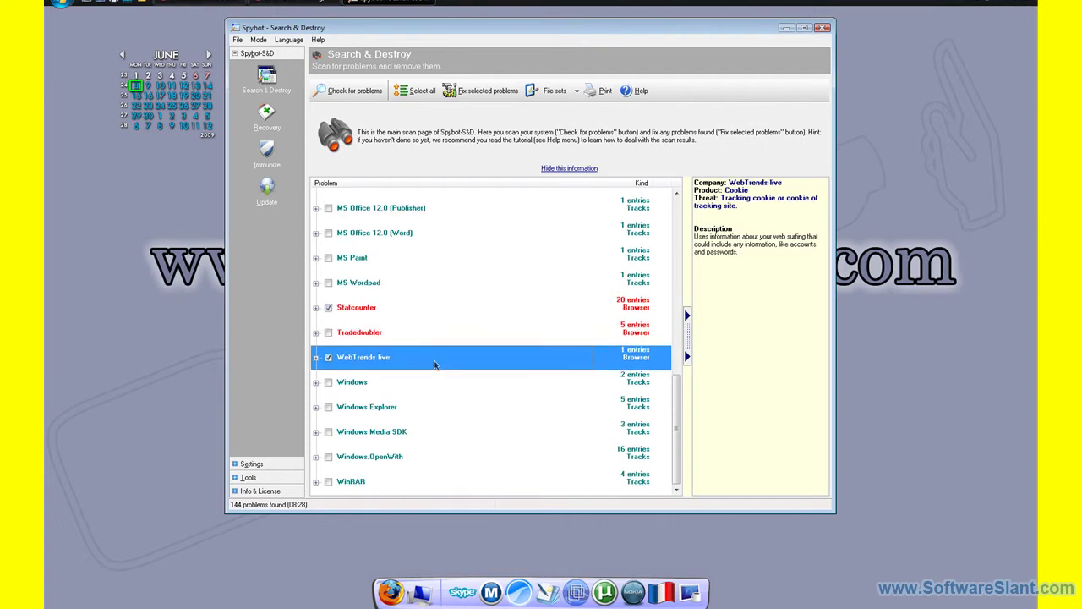
pyautogui.moveTo(677, 385); pyautogui.dragTo(677, 314)
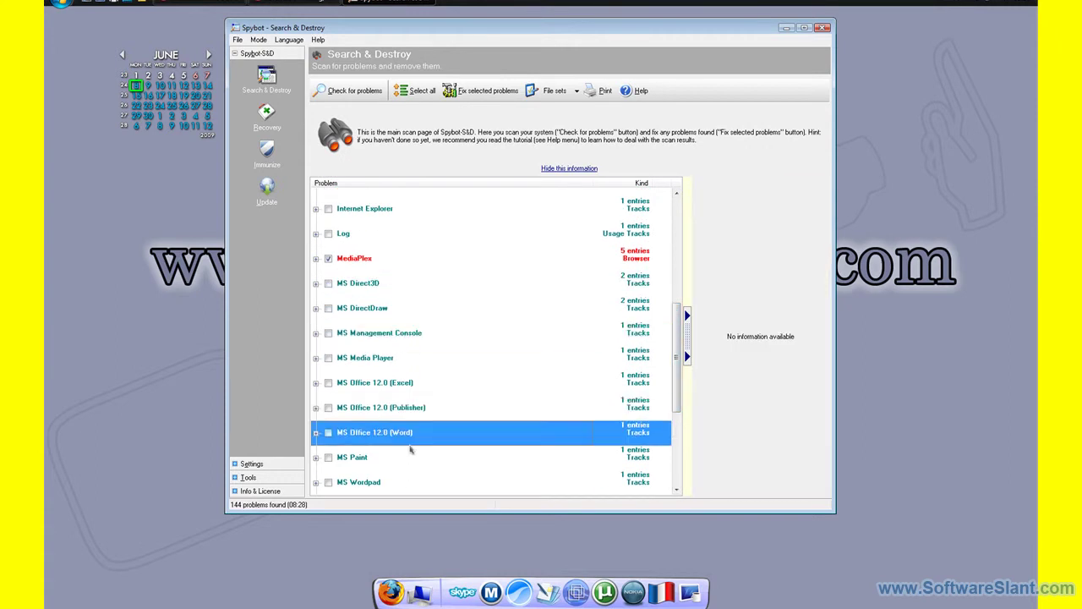
pyautogui.scroll(4, 422, 442)
pyautogui.click(364, 224)
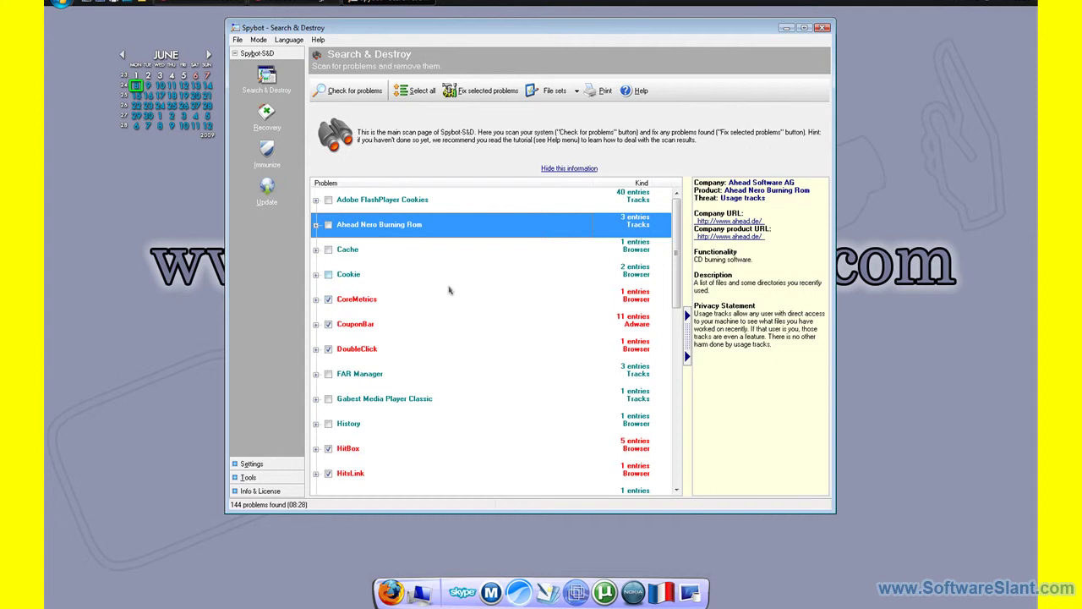
# Review the threat information for the HitBox tracking cookie and look over the checked problems.
pyautogui.moveTo(679, 277); pyautogui.dragTo(668, 345)
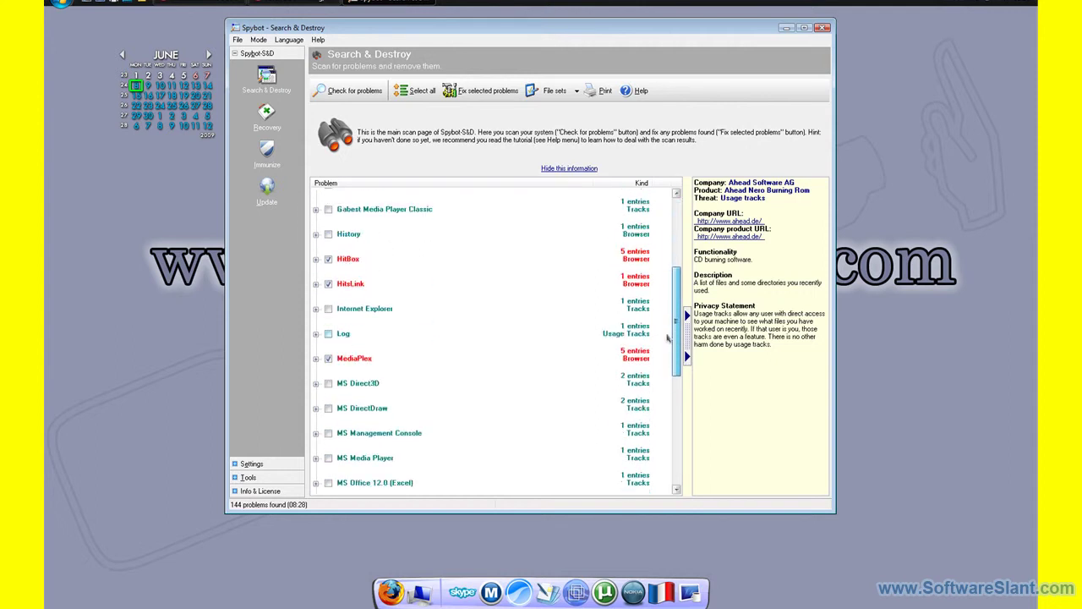
pyautogui.click(426, 260)
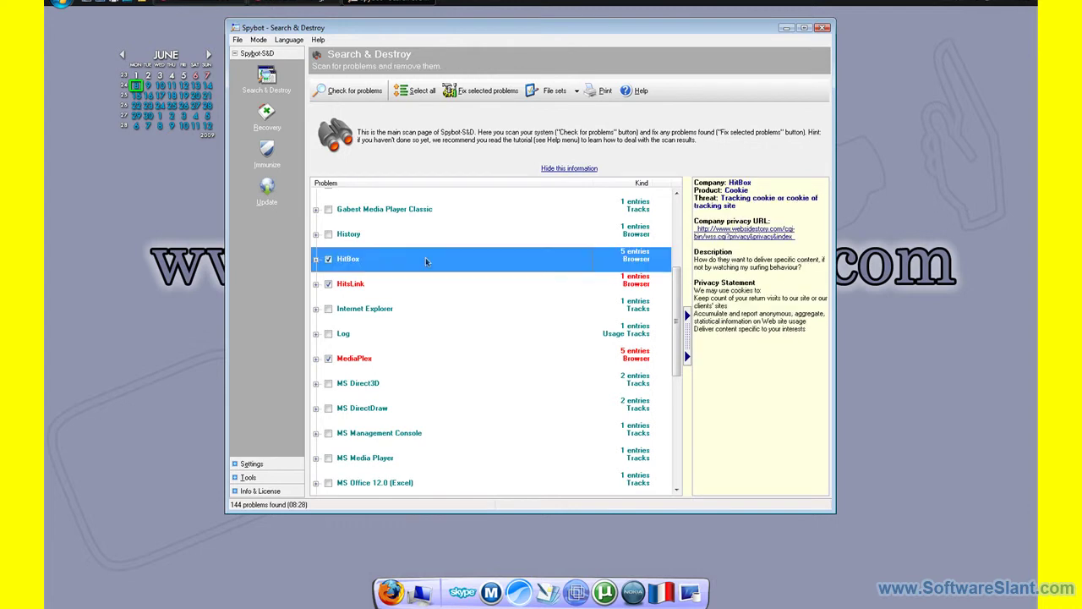
pyautogui.moveTo(682, 290); pyautogui.dragTo(680, 224)
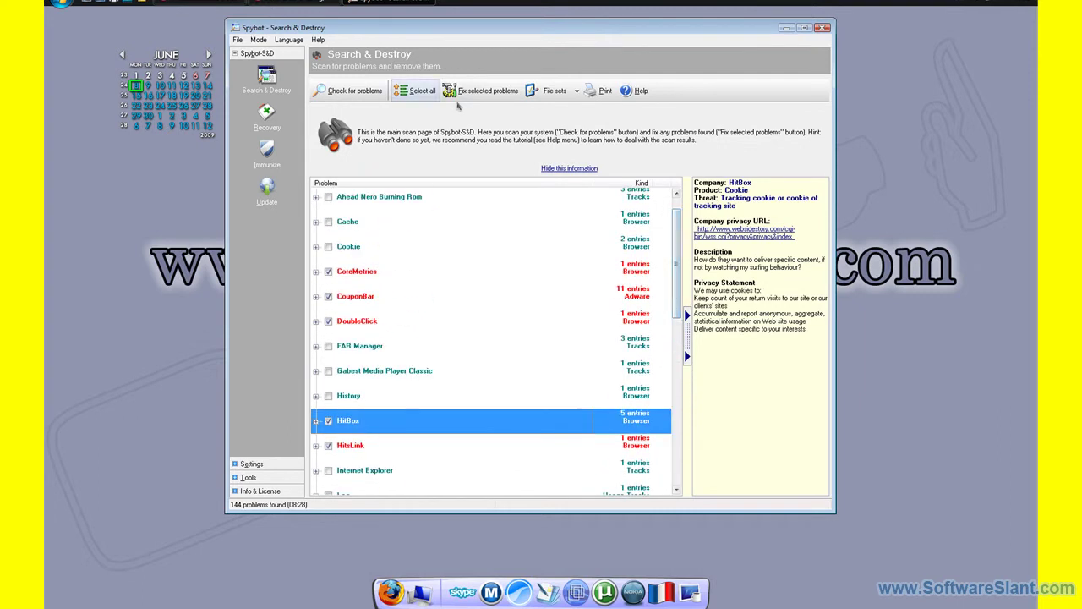
# Fix the selected problems, confirm removing the entries, and allow Spybot-S&D to run on the next system startup.
pyautogui.click(477, 91)
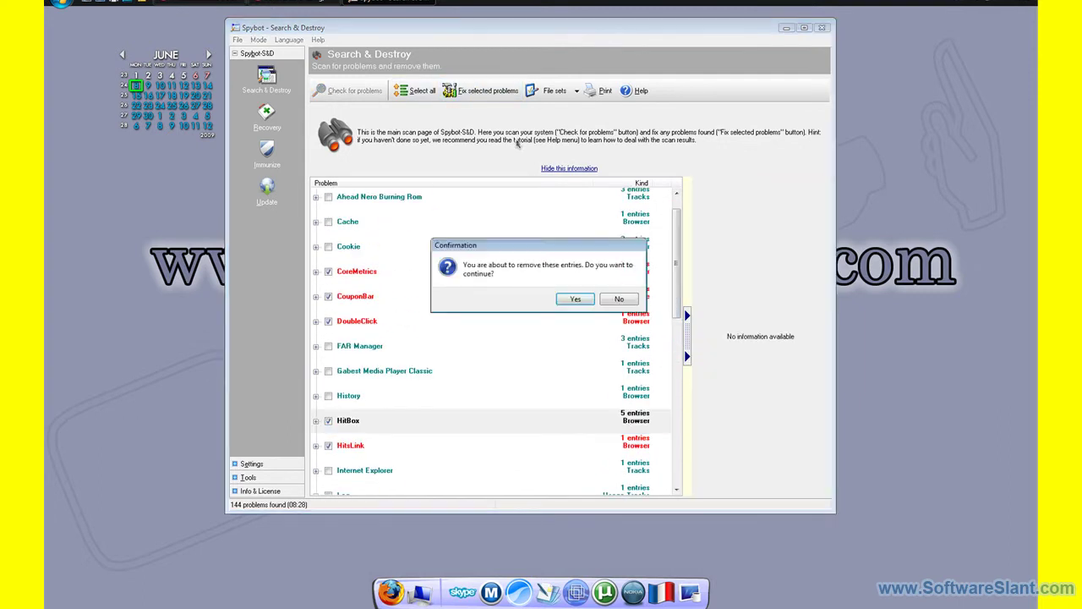
pyautogui.click(569, 300)
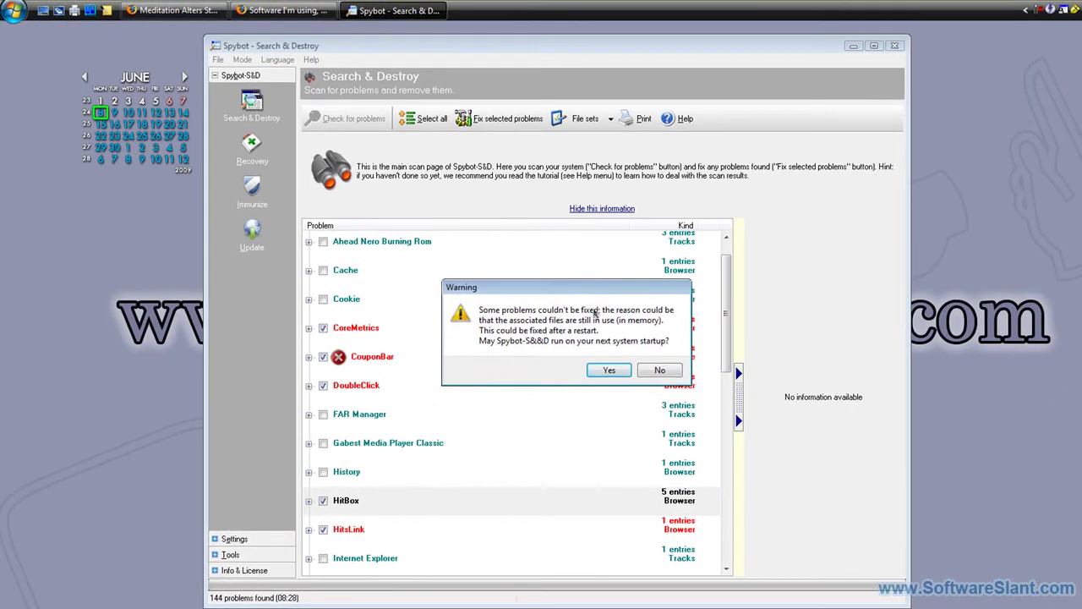
pyautogui.moveTo(564, 240)
pyautogui.mouseDown()
pyautogui.moveTo(531, 199)
pyautogui.moveTo(557, 242)
pyautogui.mouseUp()
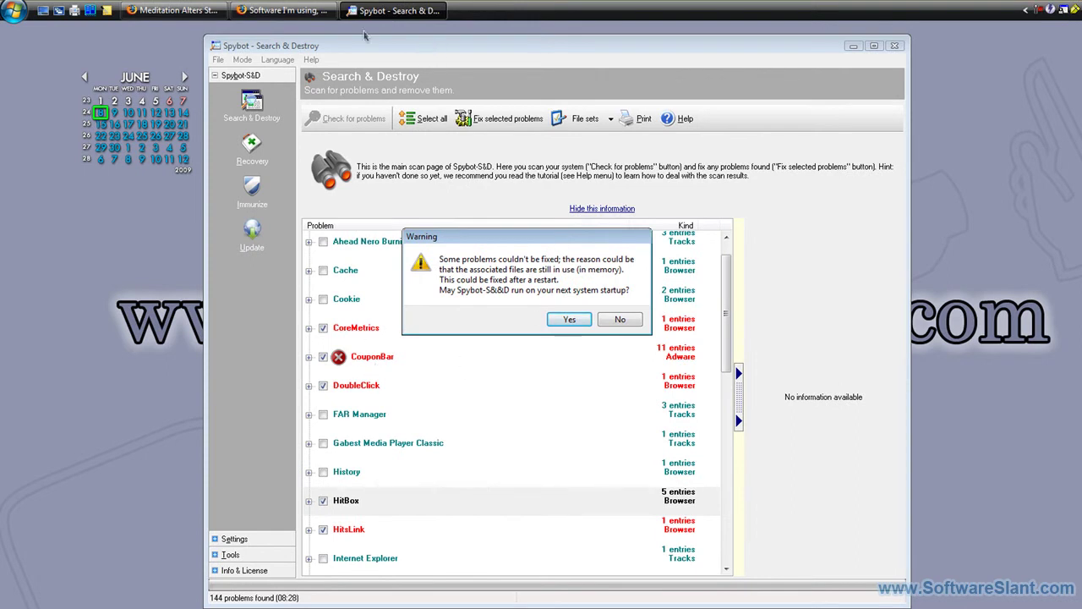
pyautogui.click(568, 321)
pyautogui.click(660, 367)
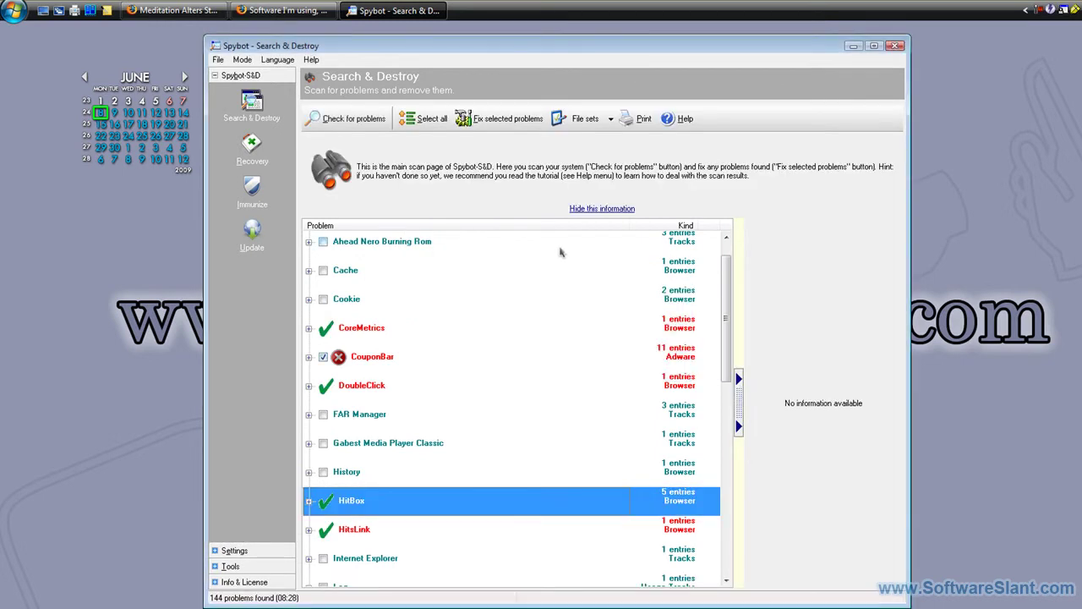
# Look over the fix status of the whole problem list and read the information for CouponBar.
pyautogui.scroll(-6, 479, 347)
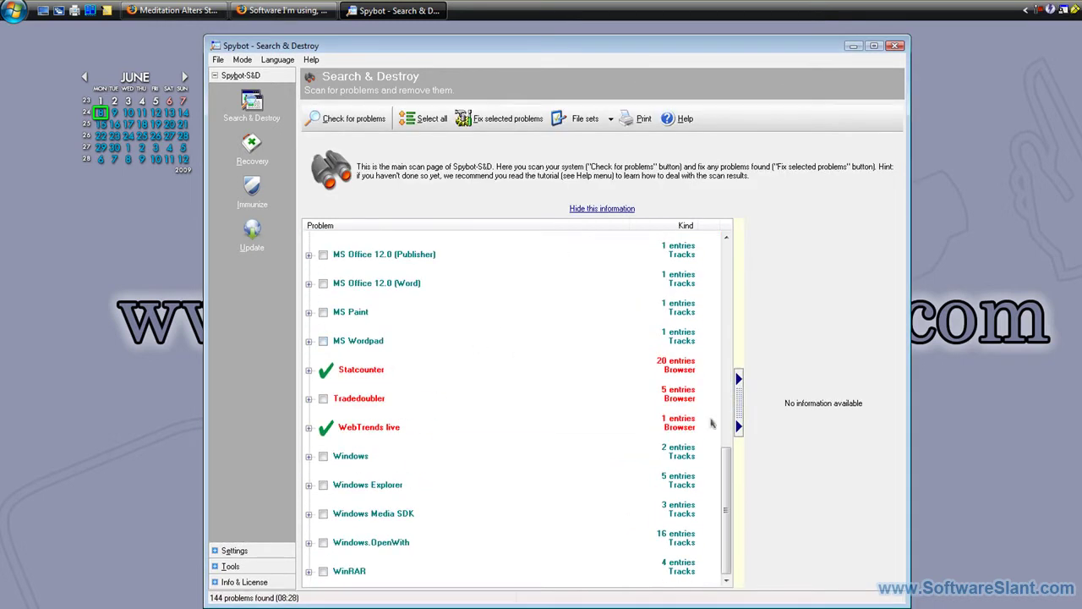
pyautogui.moveTo(725, 487); pyautogui.dragTo(702, 269)
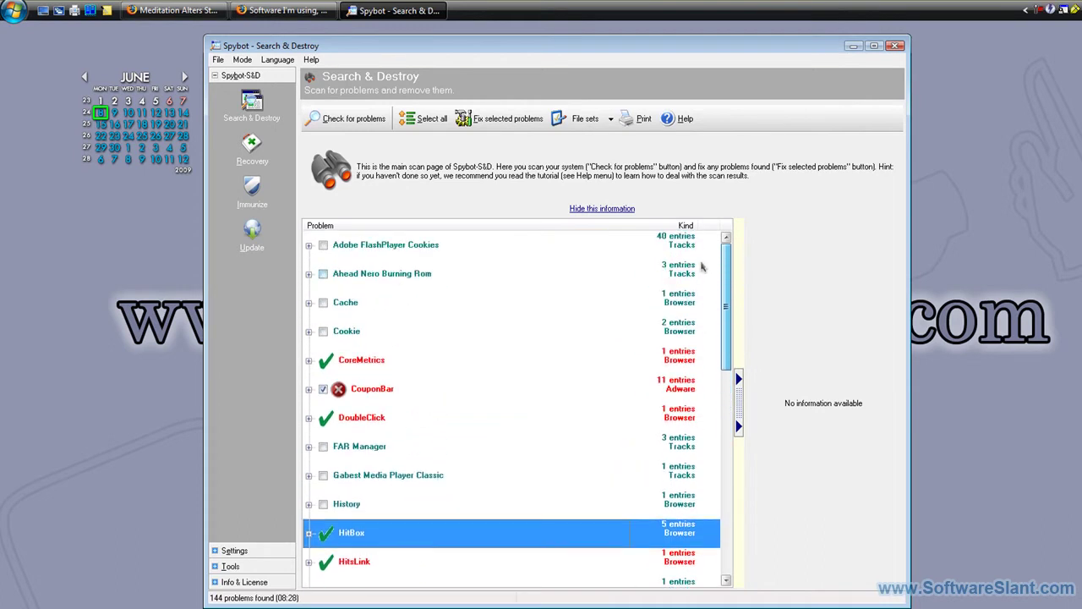
pyautogui.click(423, 390)
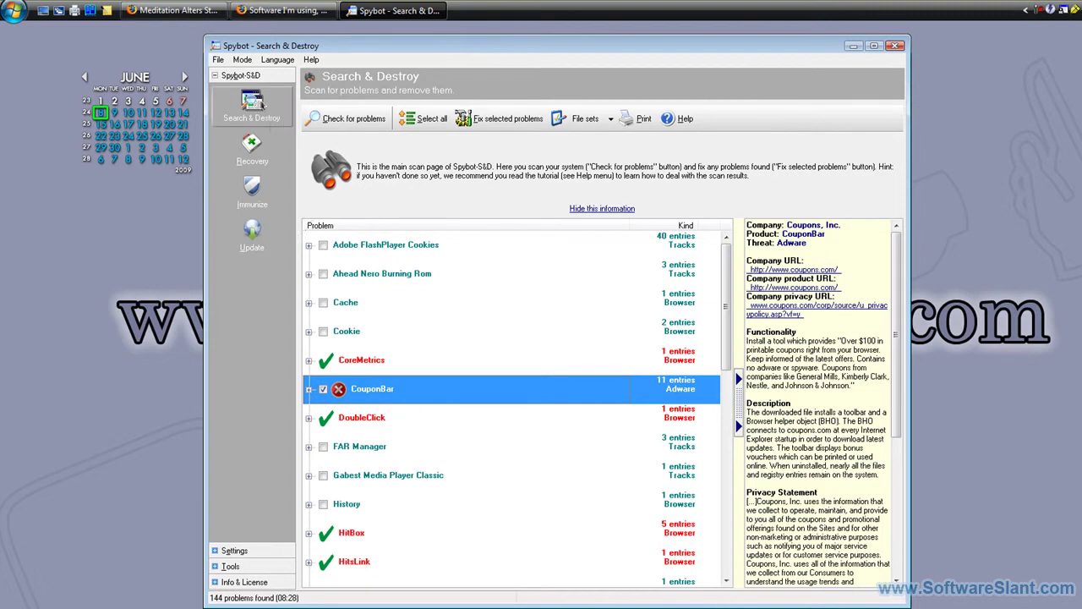
# Check the immunization status of the browser and Windows profiles, dismissing the open browsers notice.
pyautogui.click(252, 191)
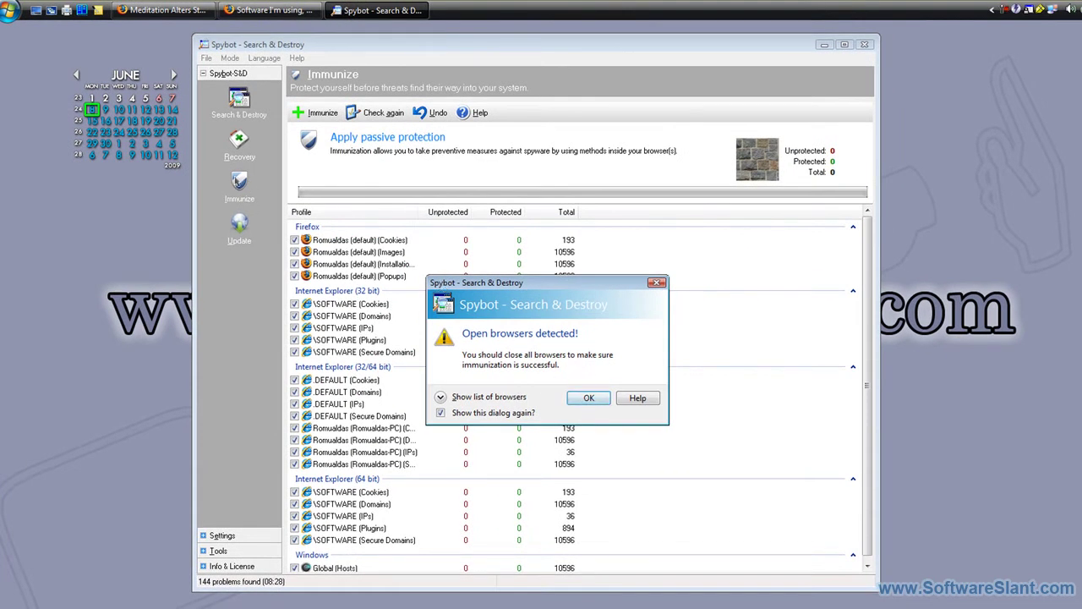
pyautogui.click(597, 399)
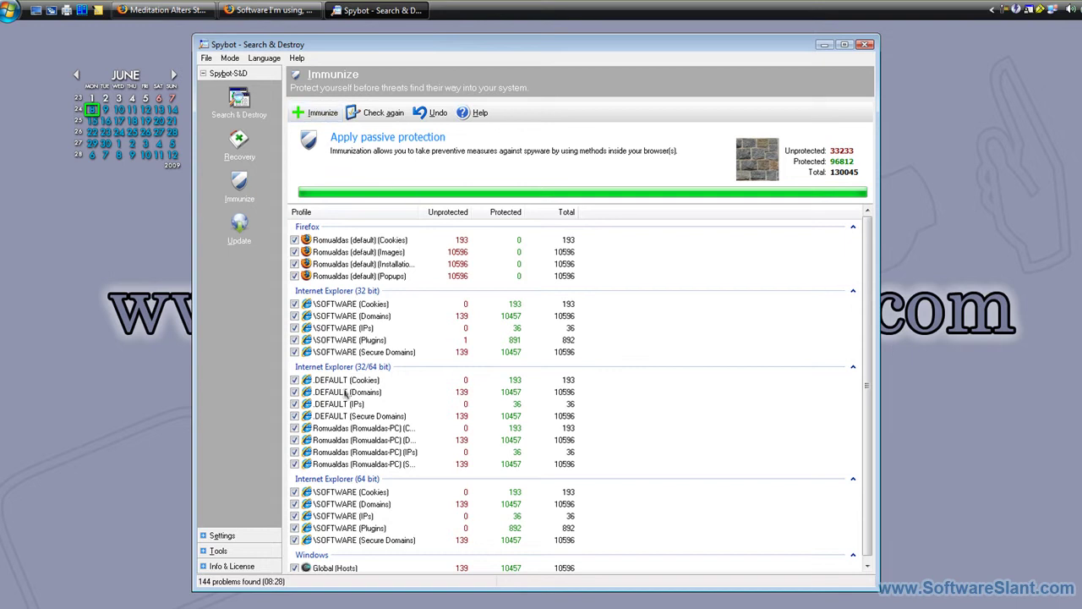
# Look through the Ignore cookies, Scheduler and Skins pages of the program settings.
pyautogui.click(222, 536)
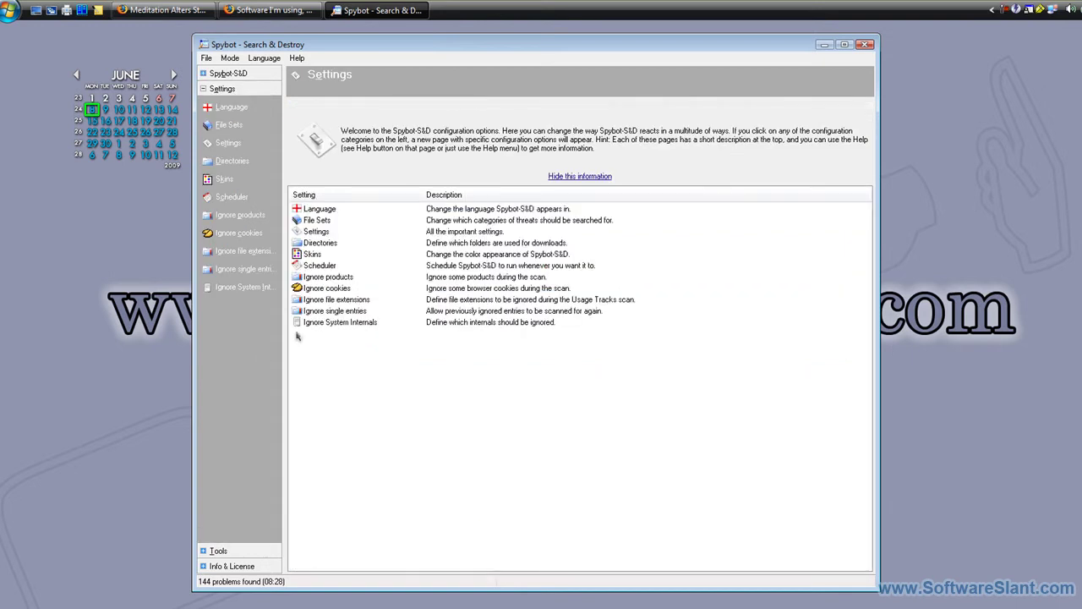
pyautogui.click(243, 235)
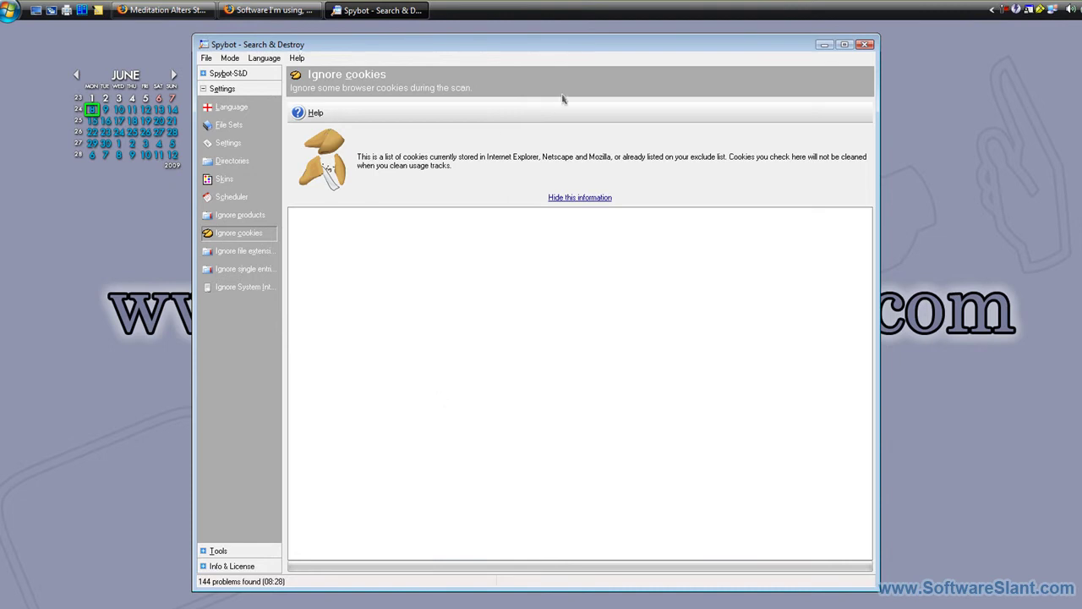
pyautogui.click(225, 179)
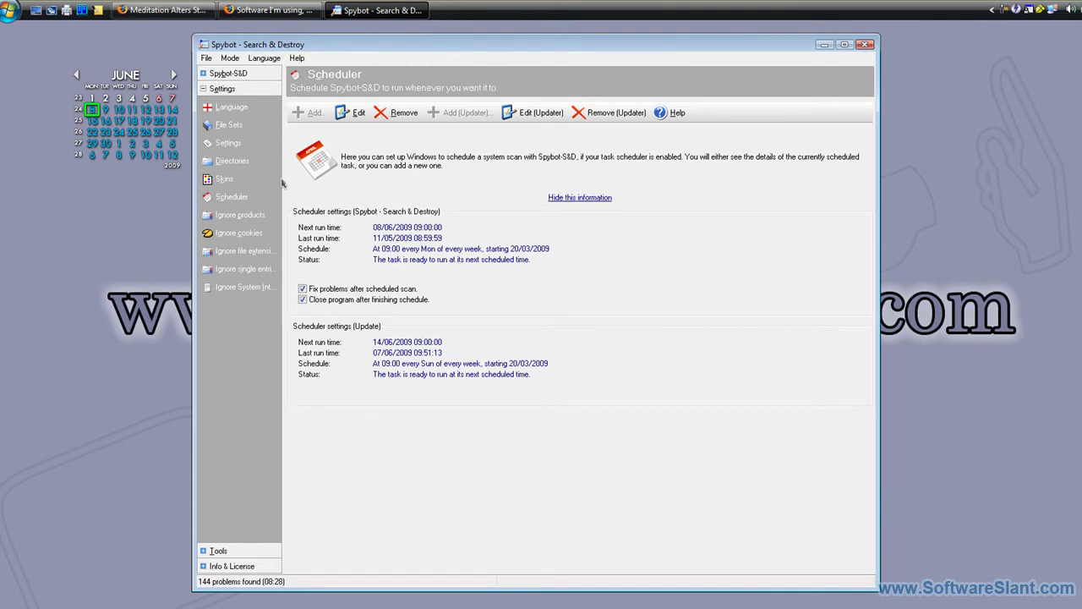
pyautogui.click(233, 180)
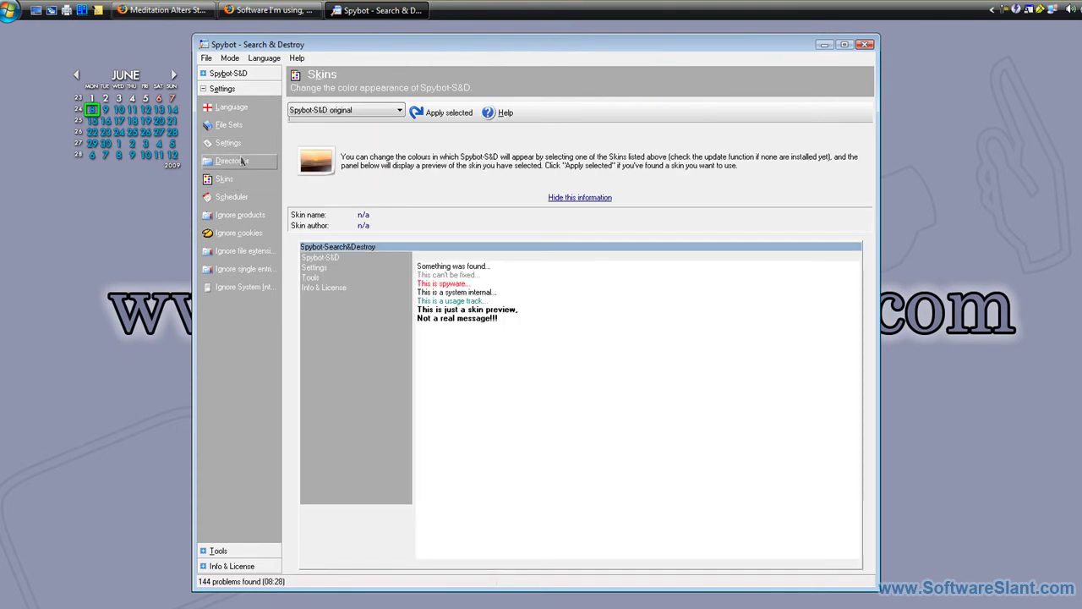
# Look through the Directories, Settings, File Sets and Language configuration pages.
pyautogui.click(243, 160)
pyautogui.click(229, 145)
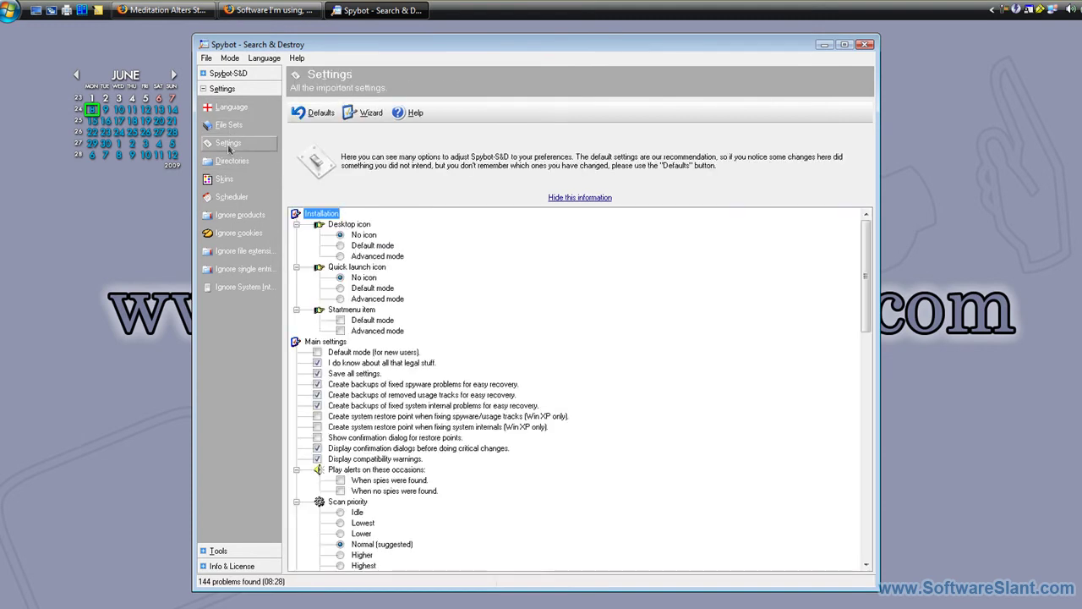
pyautogui.click(230, 126)
pyautogui.click(228, 144)
pyautogui.click(236, 127)
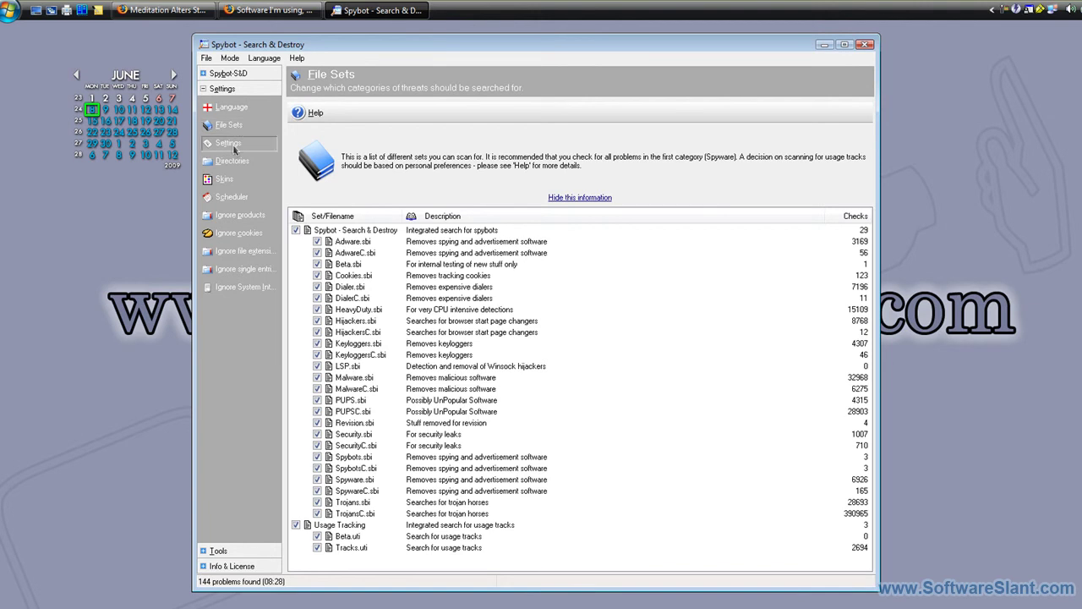
pyautogui.click(228, 144)
pyautogui.click(230, 108)
# Look at the IE tweaks and System Internals tools.
pyautogui.click(247, 550)
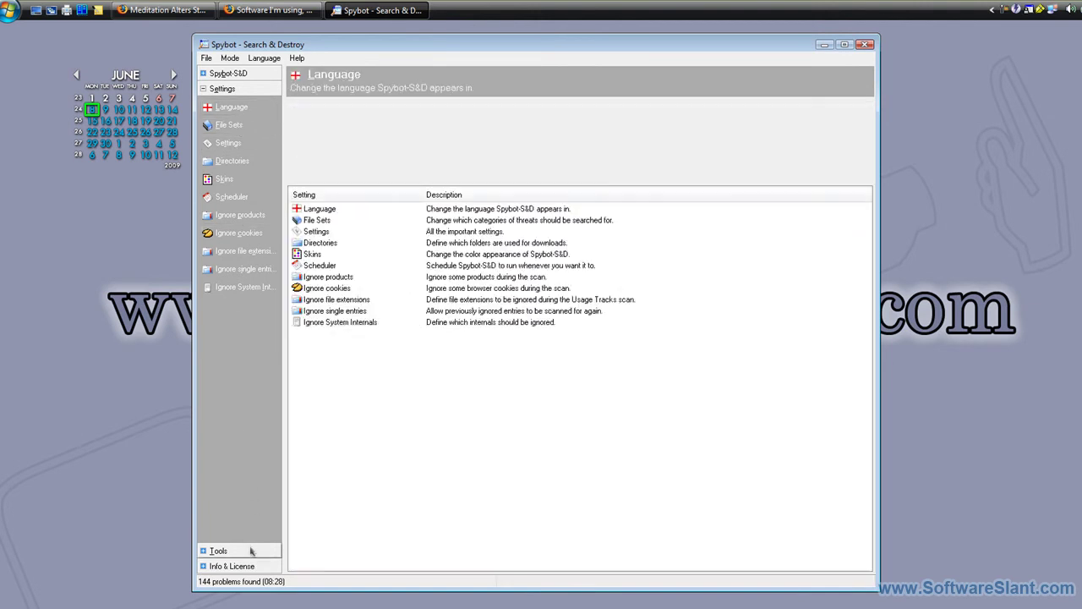
pyautogui.click(231, 159)
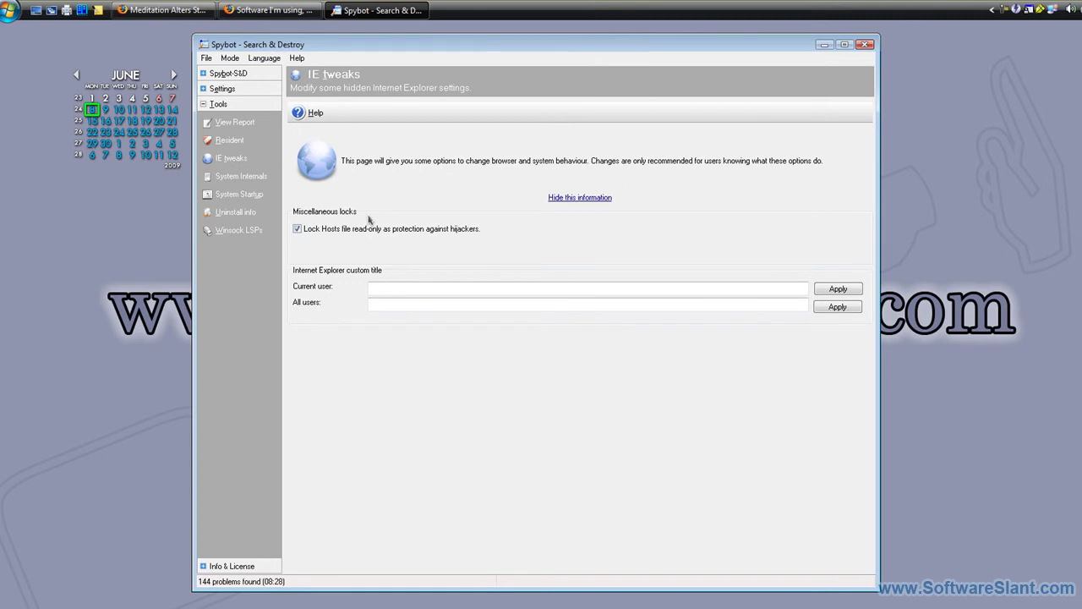
pyautogui.click(253, 179)
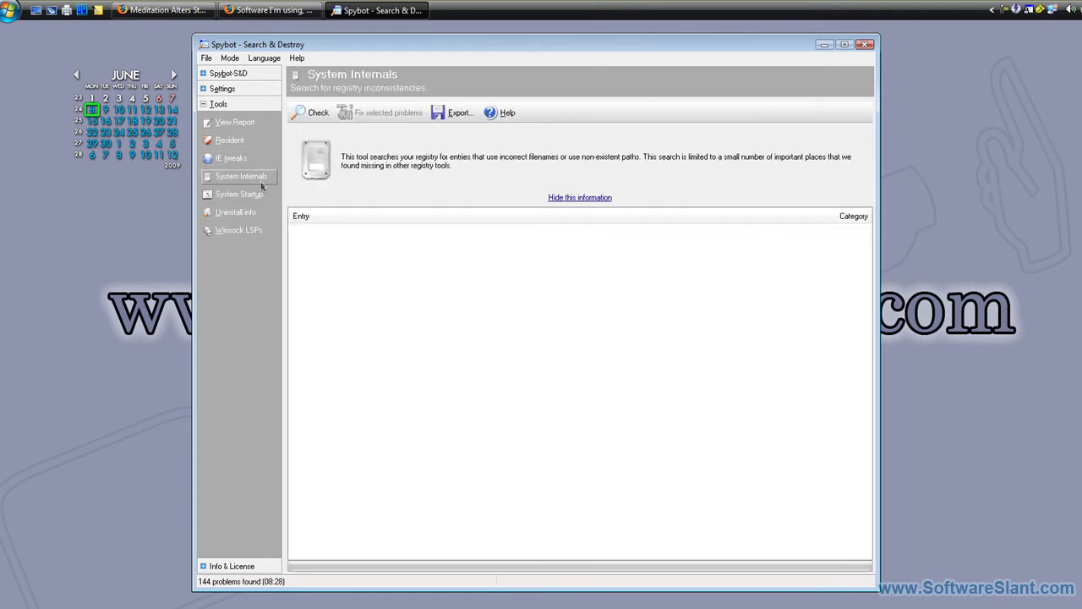
# Examine the System Startup list, inspecting the SoundMAXPnP, Acrobat and ccApp entries.
pyautogui.click(254, 195)
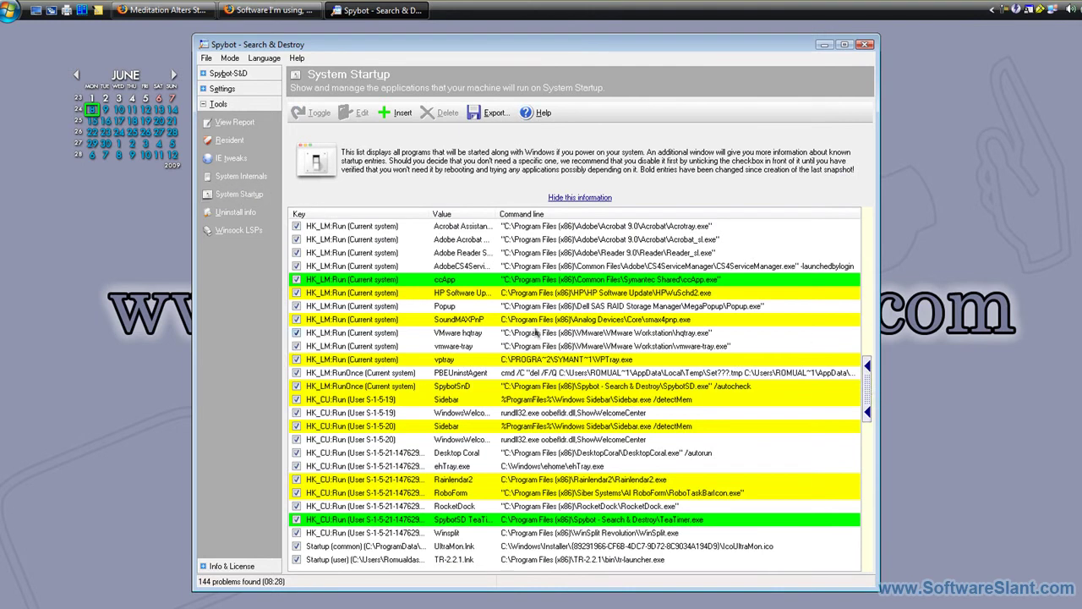
pyautogui.click(461, 321)
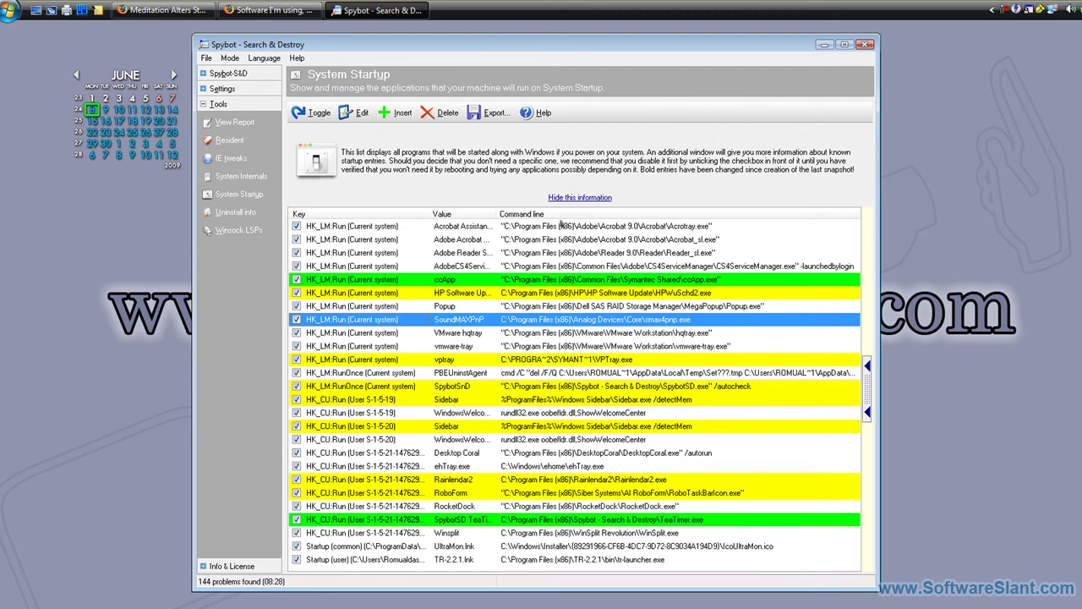
pyautogui.click(571, 227)
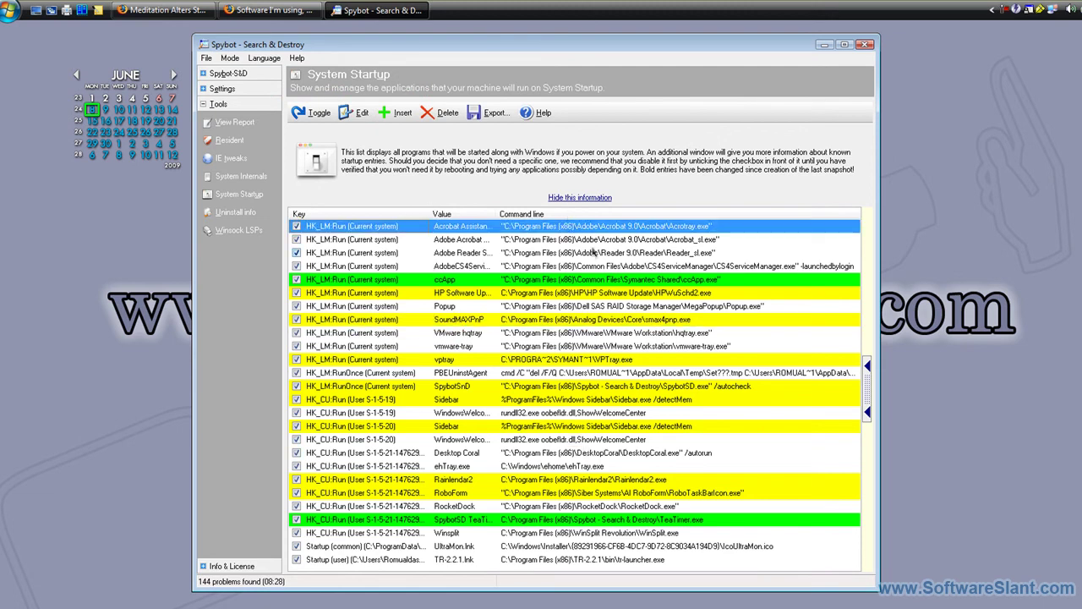
pyautogui.click(596, 241)
pyautogui.click(576, 281)
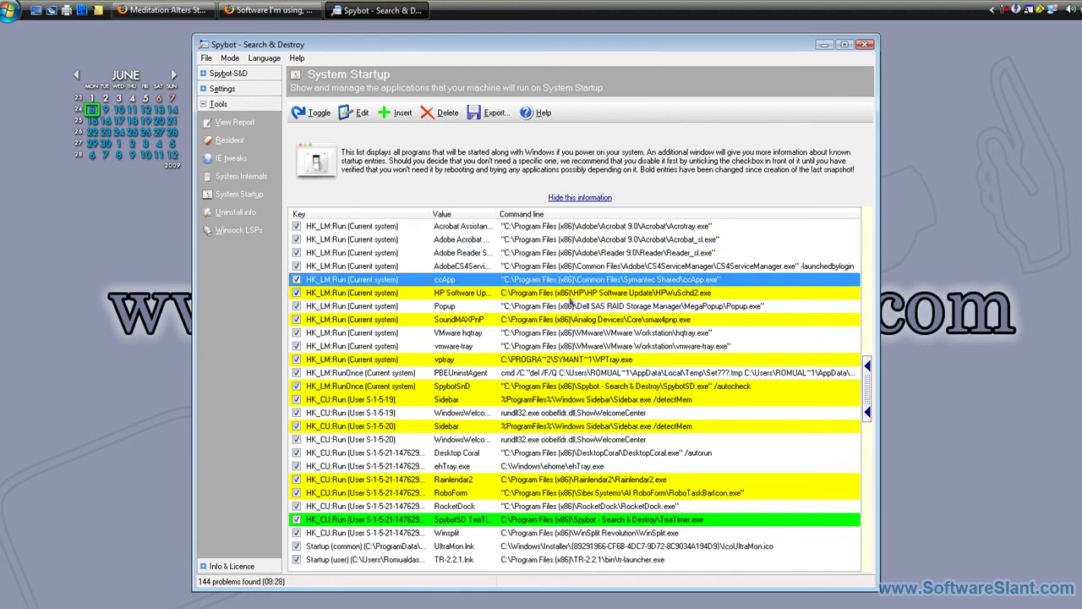
# Disable the HP Software Update entry (HPWuSchd2.exe) in the System Startup list.
pyautogui.click(583, 294)
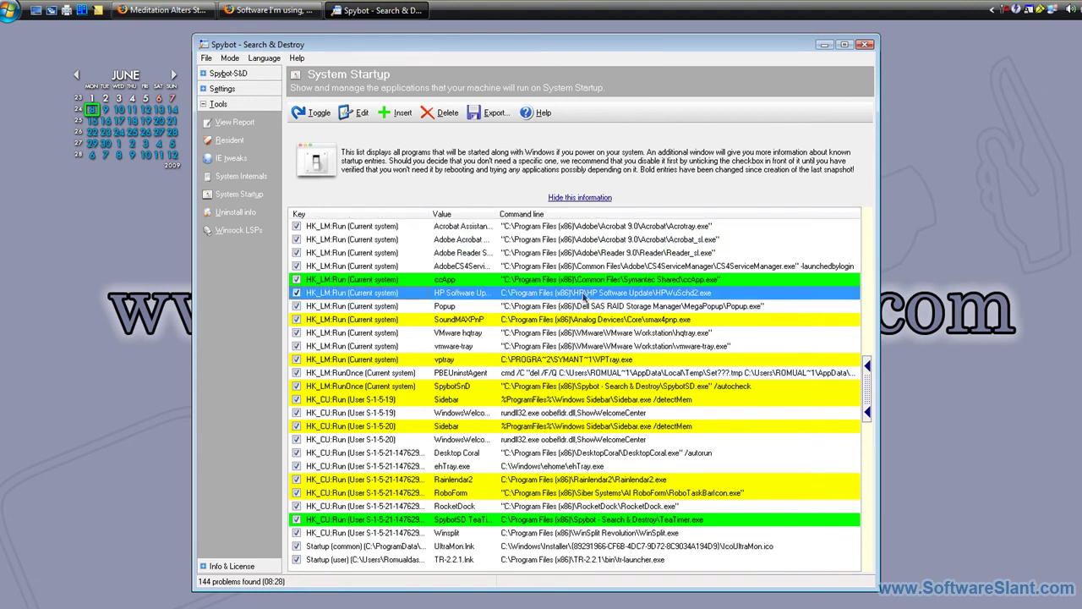
pyautogui.click(297, 293)
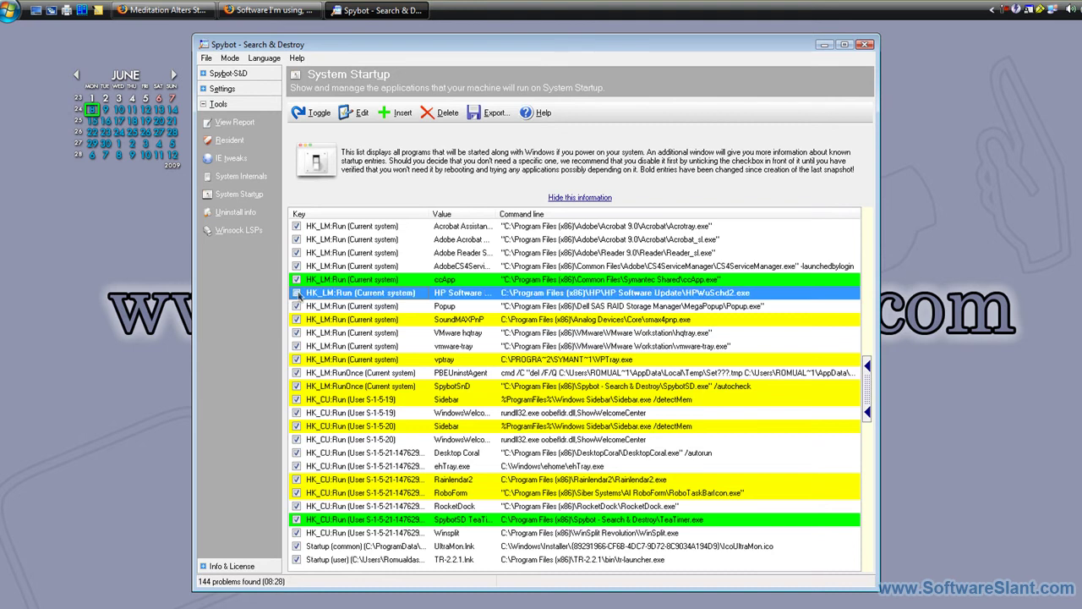
pyautogui.rightClick(300, 296)
pyautogui.click(444, 294)
# Inspect the Popup and vptray startup entries and close the Spybot - Search & Destroy window.
pyautogui.click(448, 307)
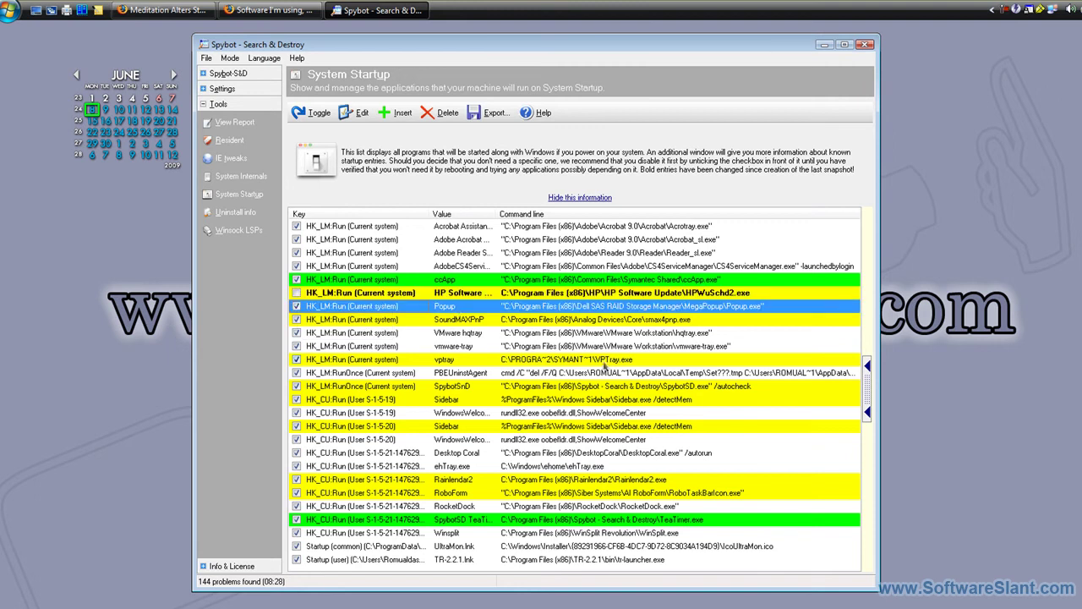
pyautogui.click(586, 361)
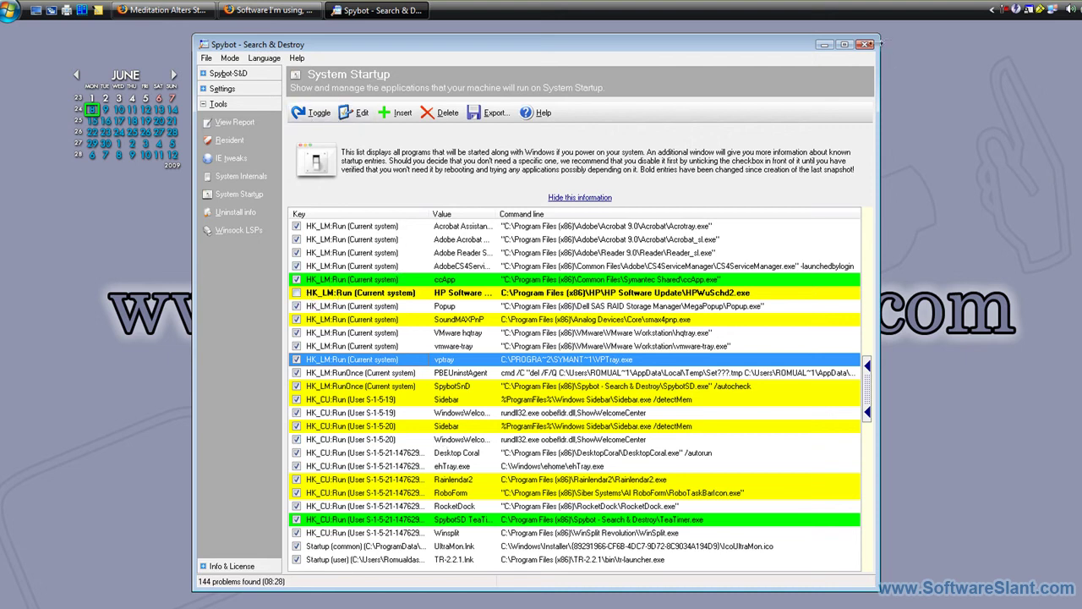
pyautogui.click(869, 45)
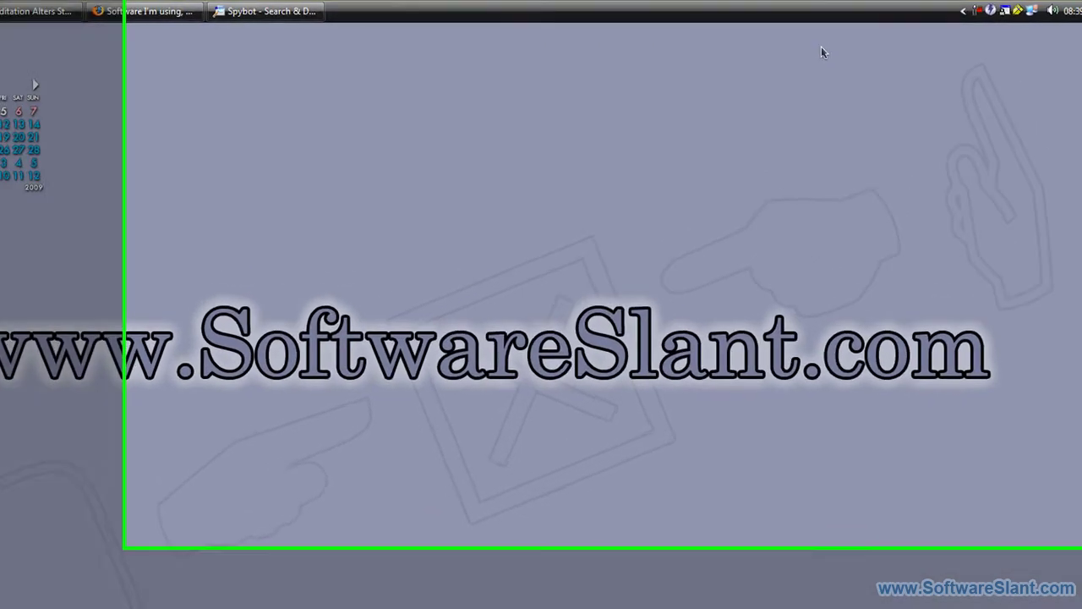